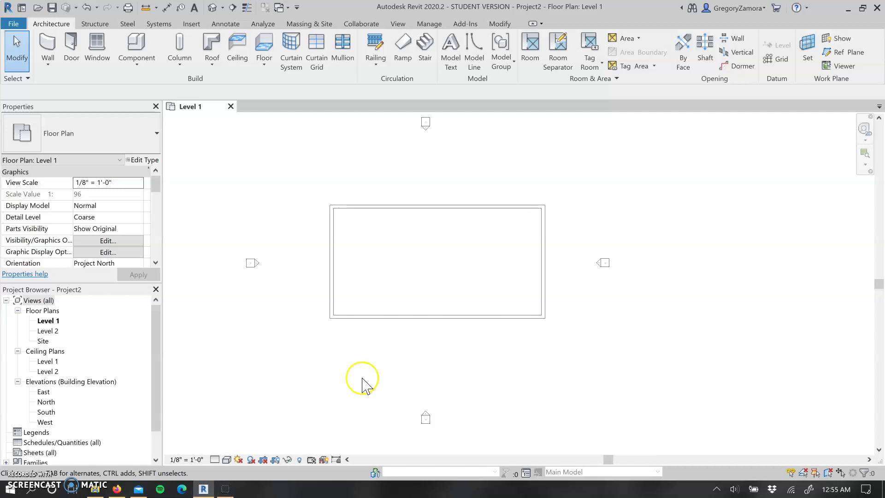
Examine the rectangular wall layout of the Level 1 floor plan up close and as a whole.
right_click(380, 352)
left_click(317, 372)
scroll(430, 361, "up", 1)
scroll(431, 361, "down", 3)
scroll(431, 362, "up", 3)
mouse_move(430, 355)
middle_mouse_down()
mouse_move(421, 343)
mouse_move(403, 399)
mouse_move(415, 377)
mouse_move(436, 375)
mouse_move(440, 364)
middle_mouse_up()
scroll(461, 328, "down", 3)
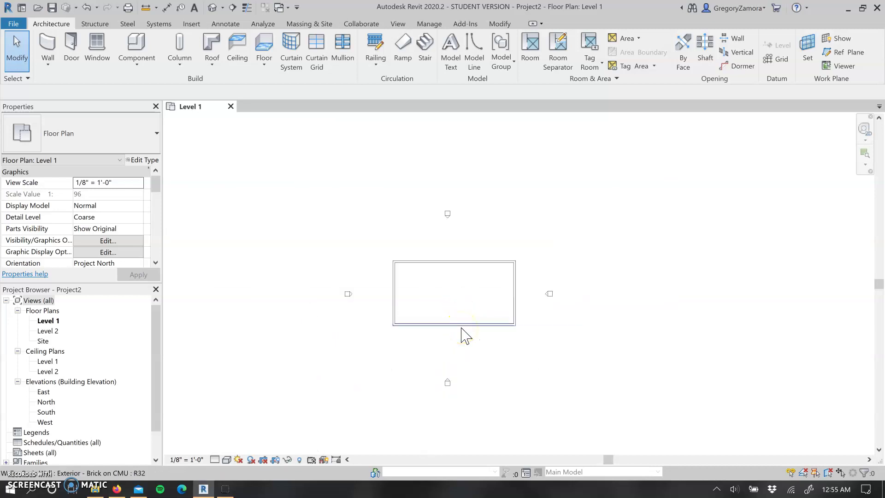
scroll(461, 327, "up", 5)
scroll(461, 328, "up", 1)
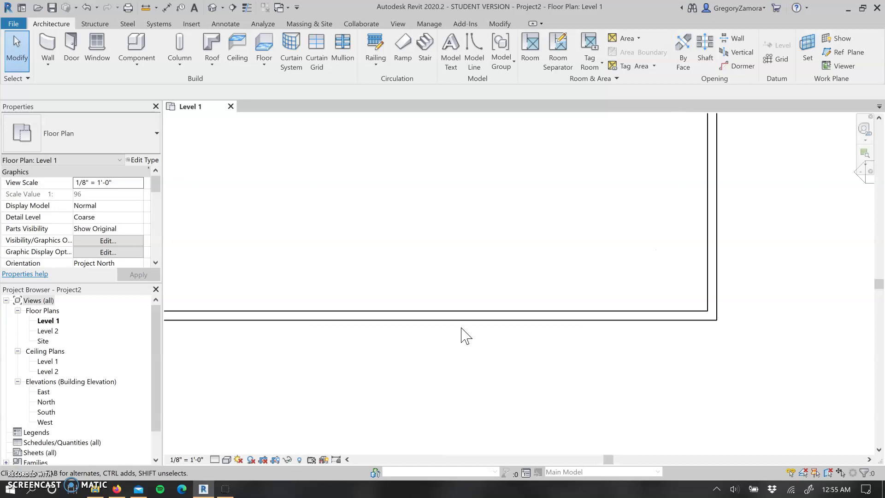
scroll(462, 334, "down", 6)
scroll(465, 335, "up", 2)
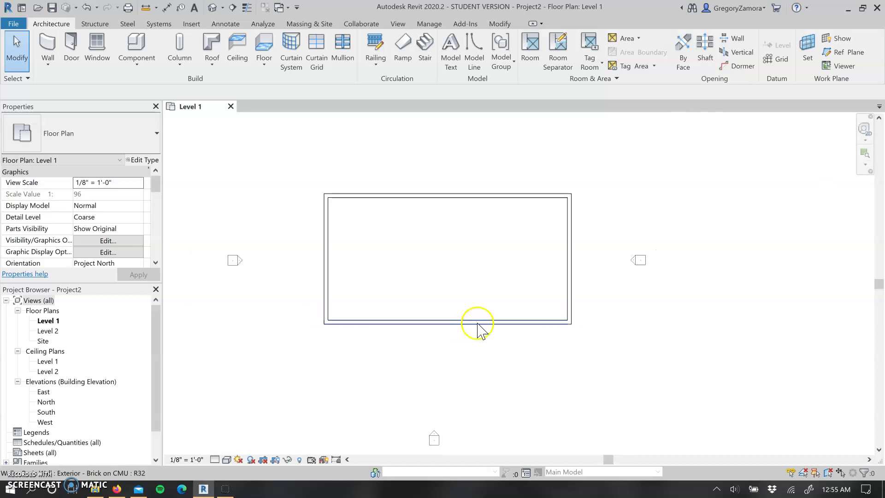
middle_click_drag(502, 338, 518, 353)
scroll(518, 353, "down", 2)
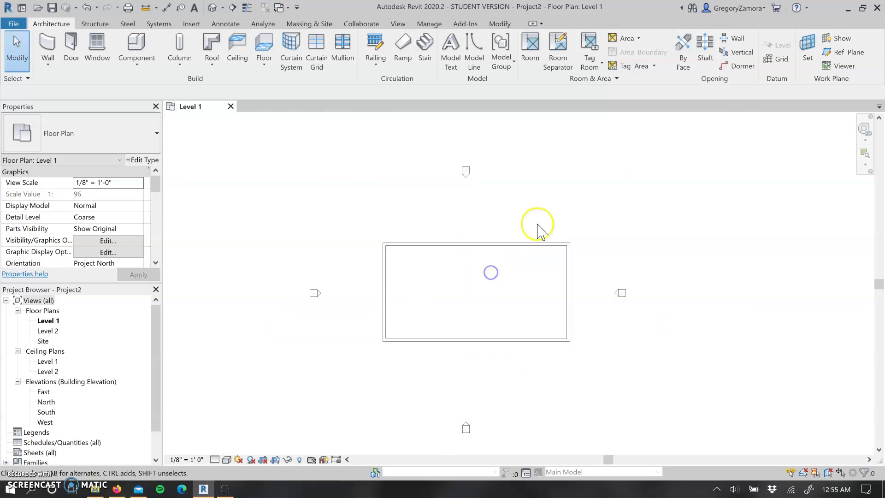
Try selecting the building's north wall on its own and clear the selection.
left_click(522, 245)
left_click(546, 279)
left_click(568, 264)
left_click(590, 252)
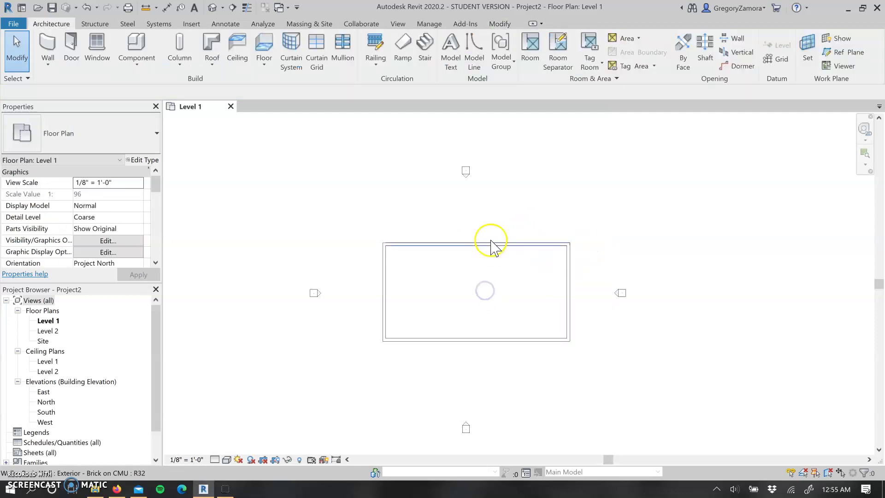
left_click(490, 244)
left_click(489, 224)
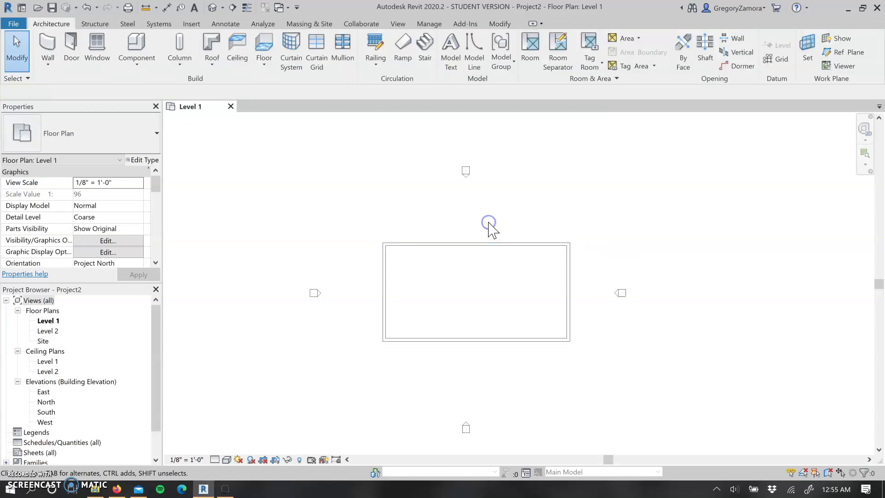
Select the north and east walls together with a crossing window, review the commands available for them, and clear the selection.
right_click(415, 208)
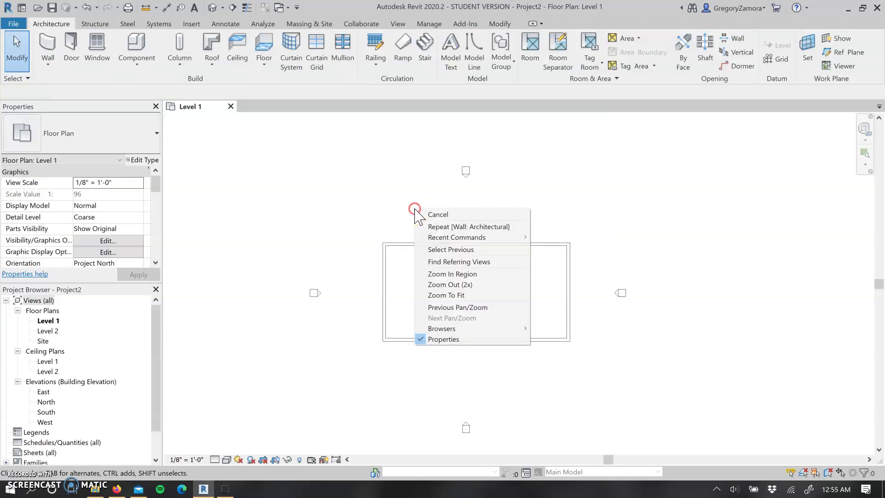
left_click(578, 210)
left_click_drag(574, 205, 519, 262)
right_click(478, 282)
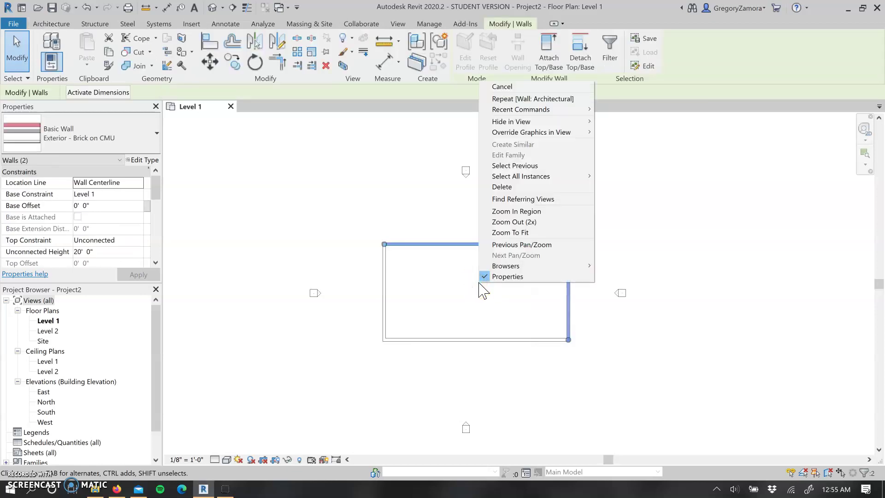
left_click(391, 183)
left_click(365, 191)
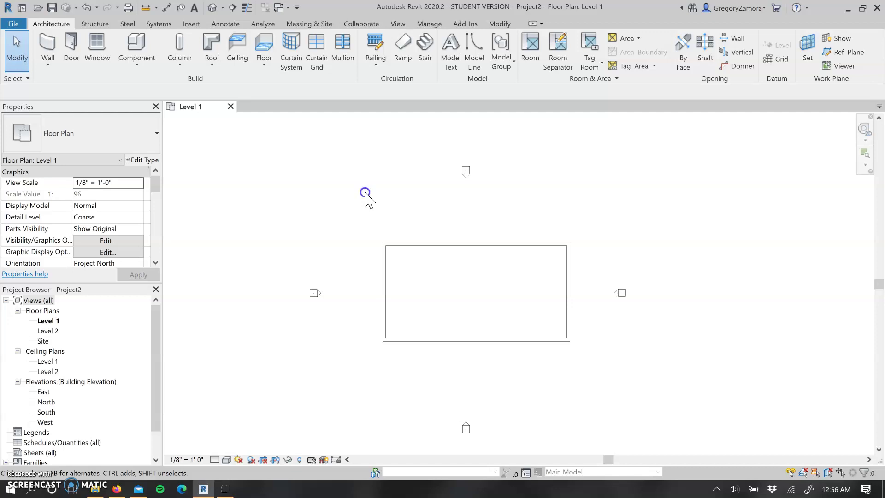
left_click(92, 26)
left_click(221, 25)
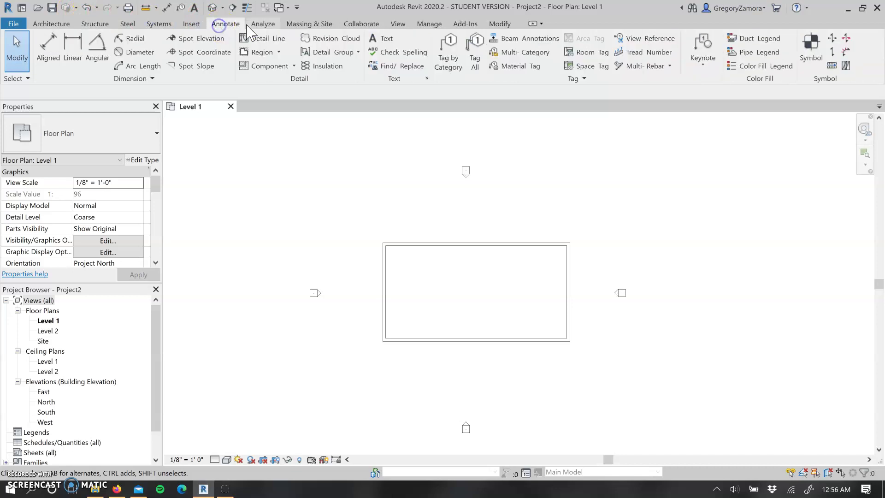
left_click(265, 25)
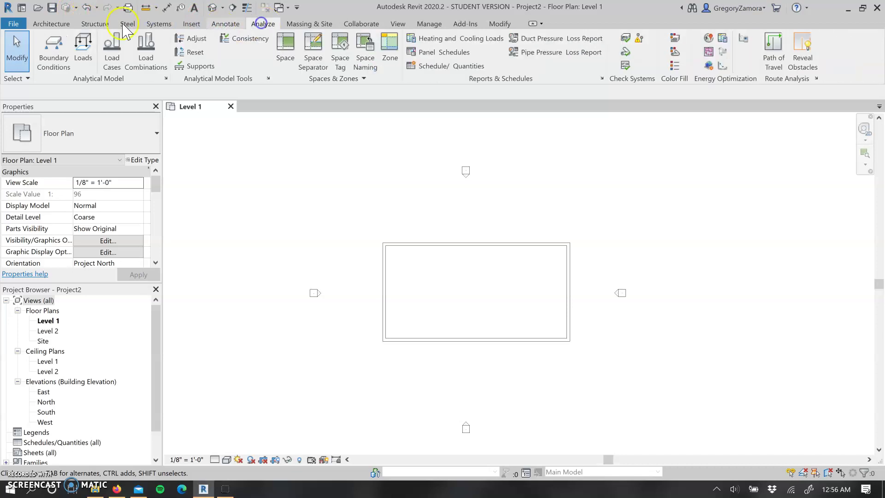
left_click(51, 24)
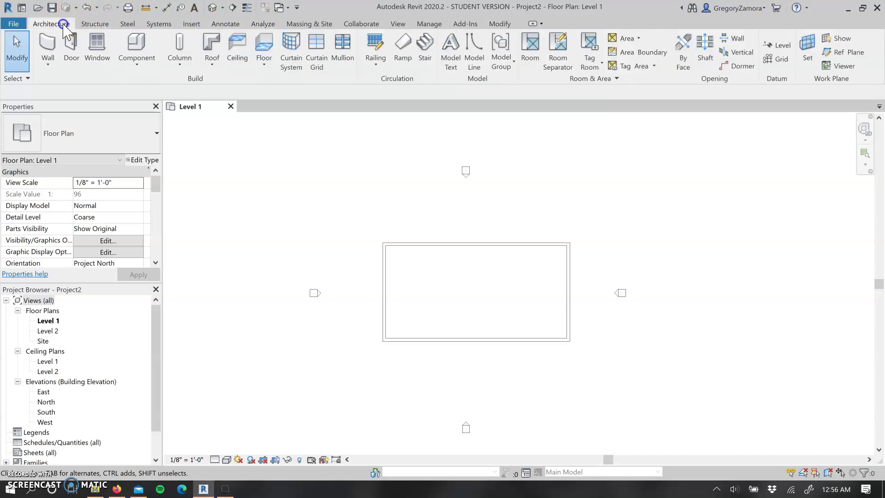
left_click(617, 80)
left_click(399, 140)
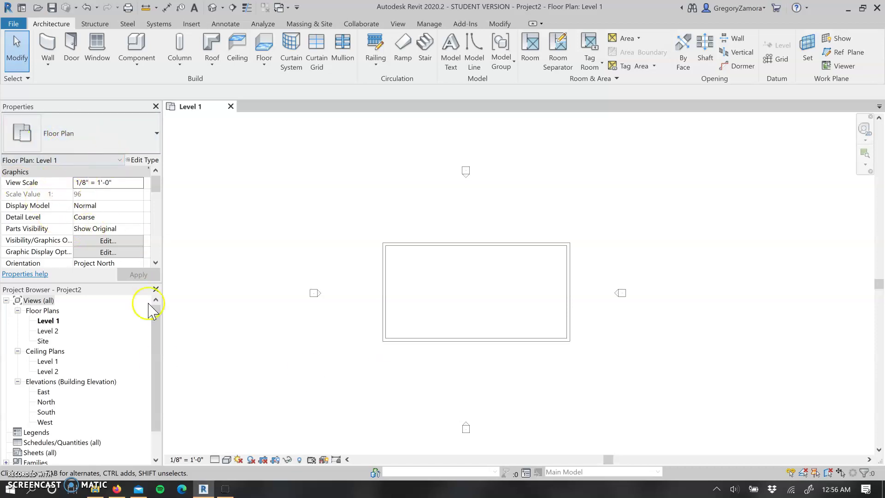
left_click(227, 331)
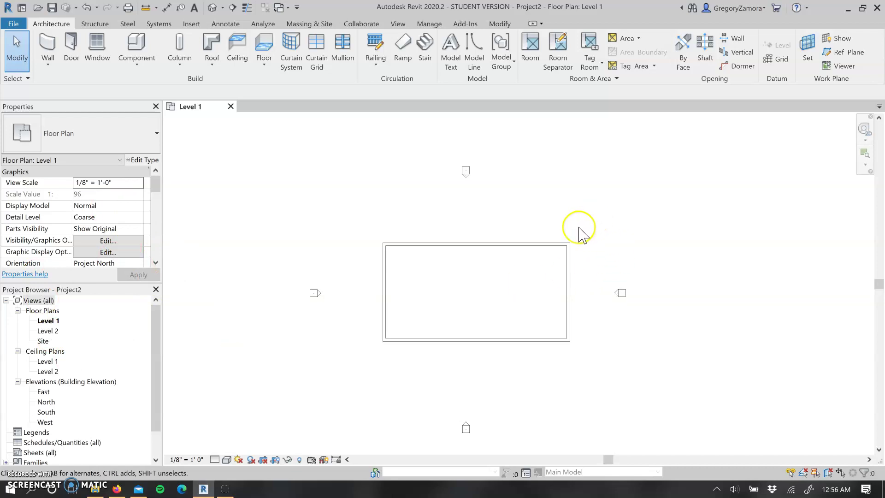
Select all four exterior walls with a crossing window, review their constraint, structural, identity and phasing properties, and deselect them.
mouse_move(595, 226)
left_mouse_down()
mouse_move(573, 257)
mouse_move(486, 306)
mouse_move(345, 361)
mouse_move(437, 309)
mouse_move(372, 356)
mouse_move(404, 330)
mouse_move(394, 345)
mouse_move(419, 336)
mouse_move(589, 219)
left_mouse_up()
left_click_drag(363, 215, 381, 297)
left_click_drag(332, 214, 348, 309)
left_click_drag(601, 219, 381, 357)
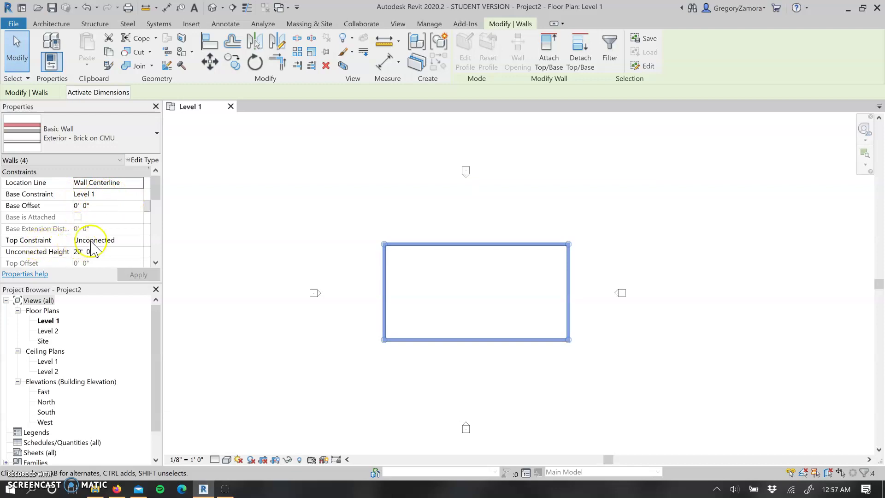
scroll(113, 235, "down", 5)
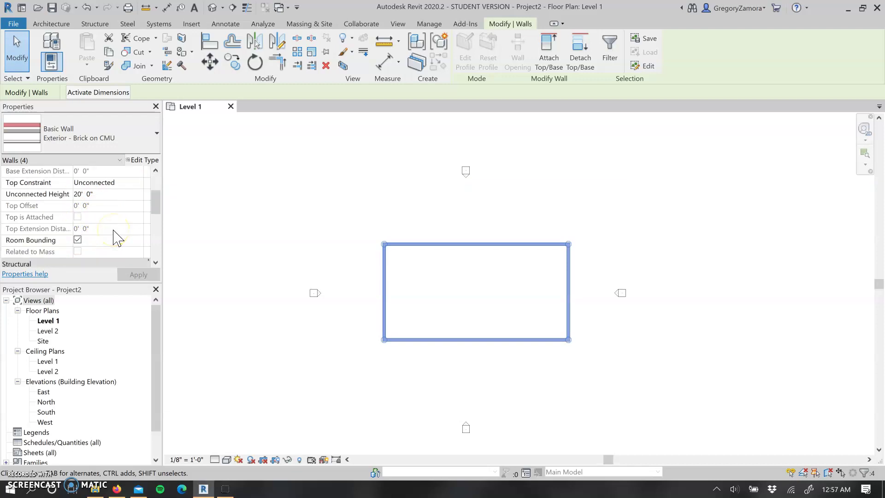
scroll(114, 230, "down", 6)
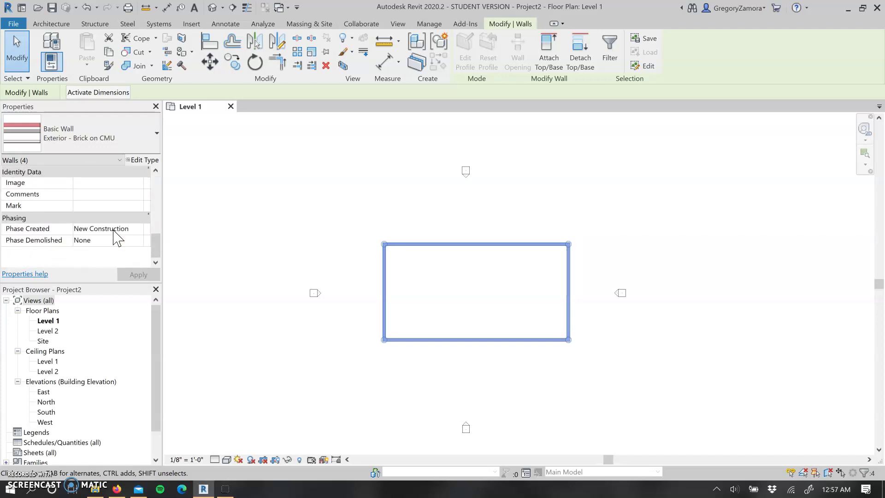
scroll(118, 237, "up", 5)
scroll(115, 234, "up", 5)
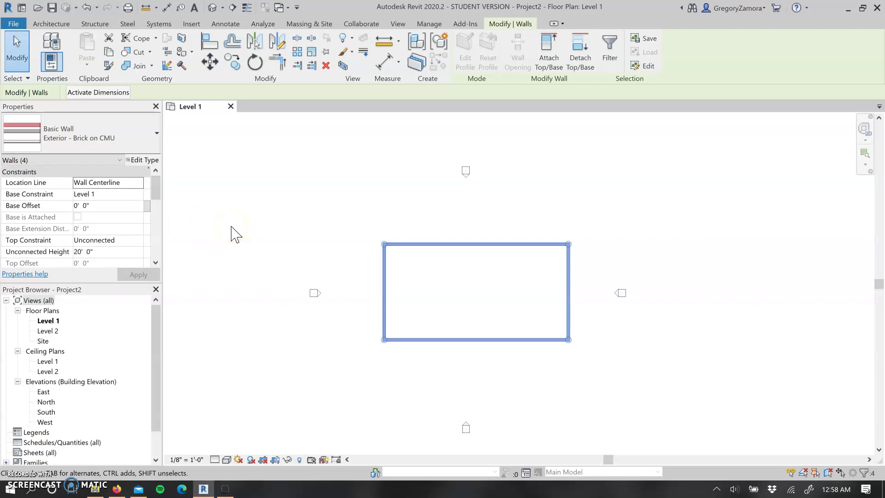
left_click(242, 266)
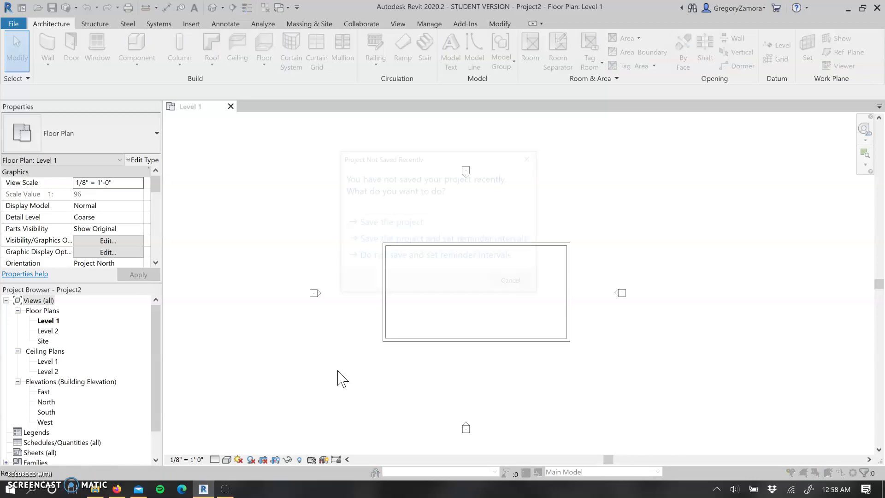
Dismiss the save reminder and place an aligned dimension between the north and south walls, just west of the building.
left_click(530, 157)
key("d")
key("i")
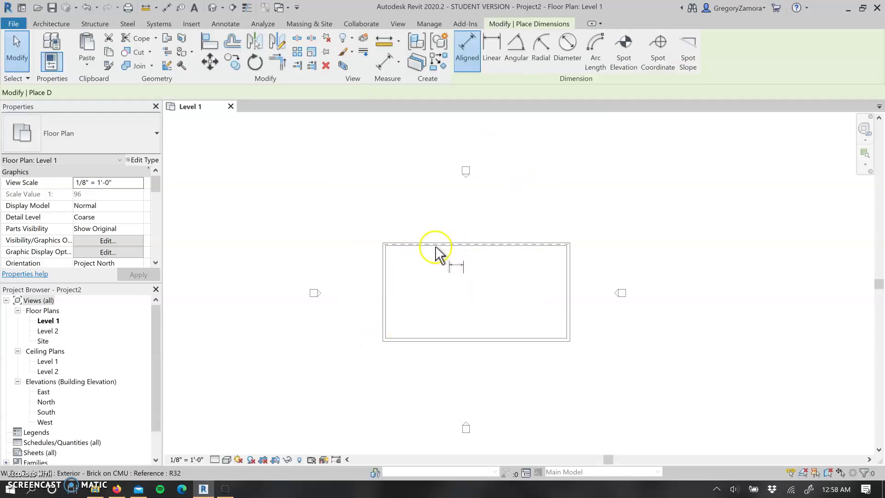
left_click(417, 344)
left_click(363, 350)
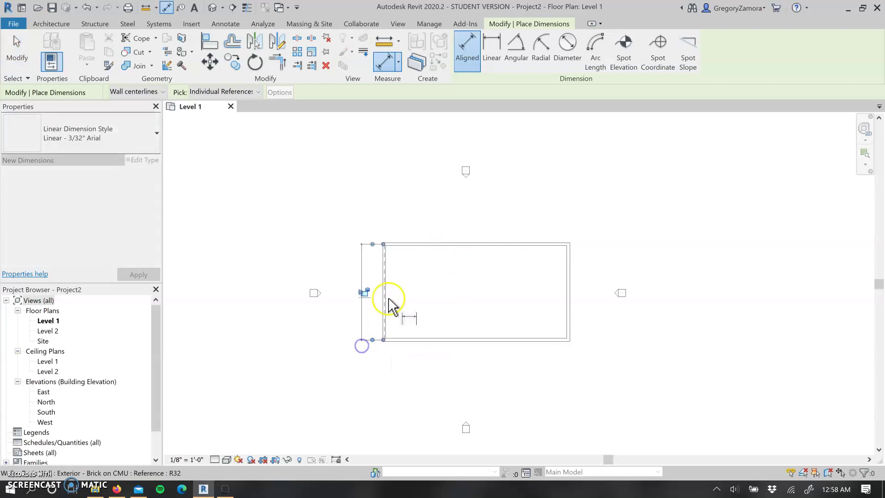
scroll(376, 306, "up", 5)
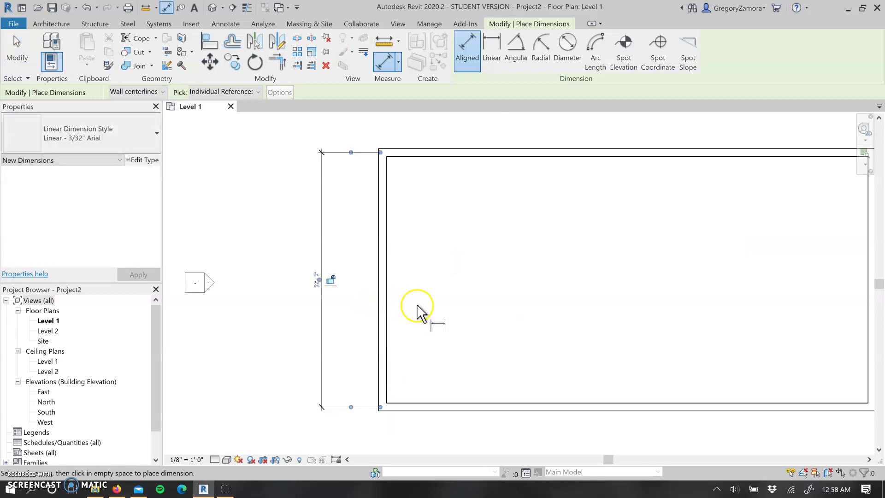
key("Escape")
key("Escape")
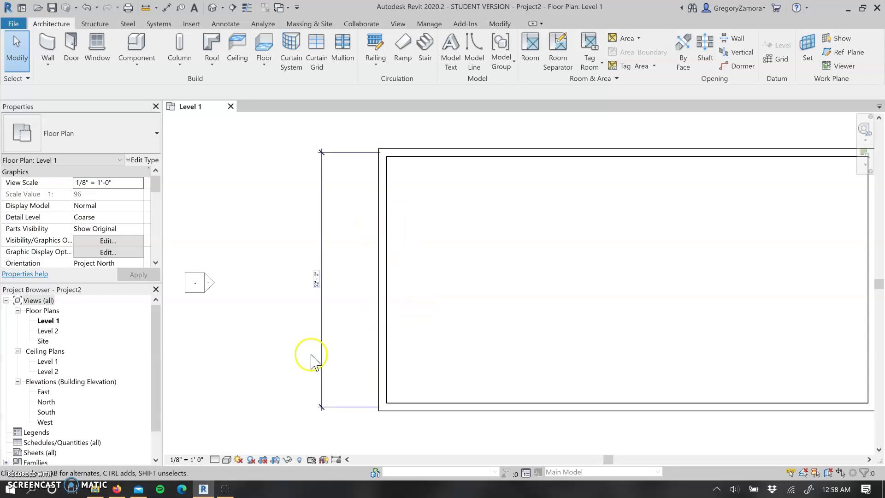
Set the Level 1 view scale to 1/2" = 1'-0" and inspect the dimension's annotation size.
left_click(197, 459)
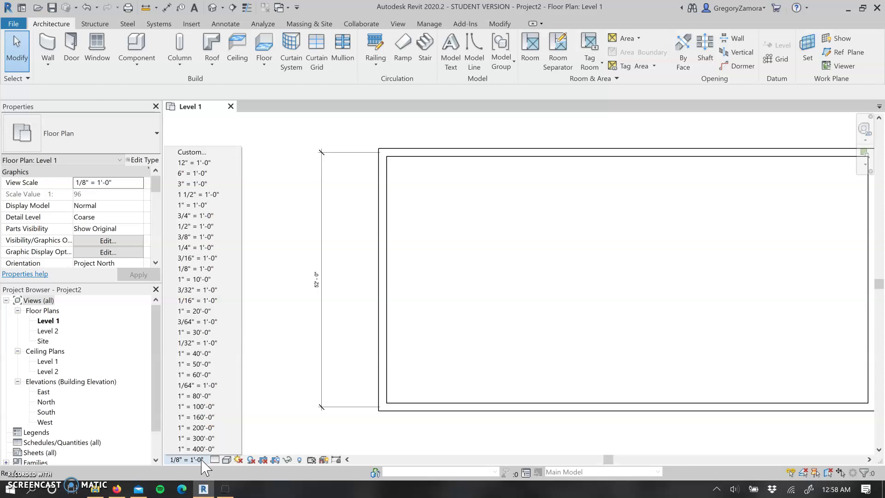
scroll(450, 349, "down", 3)
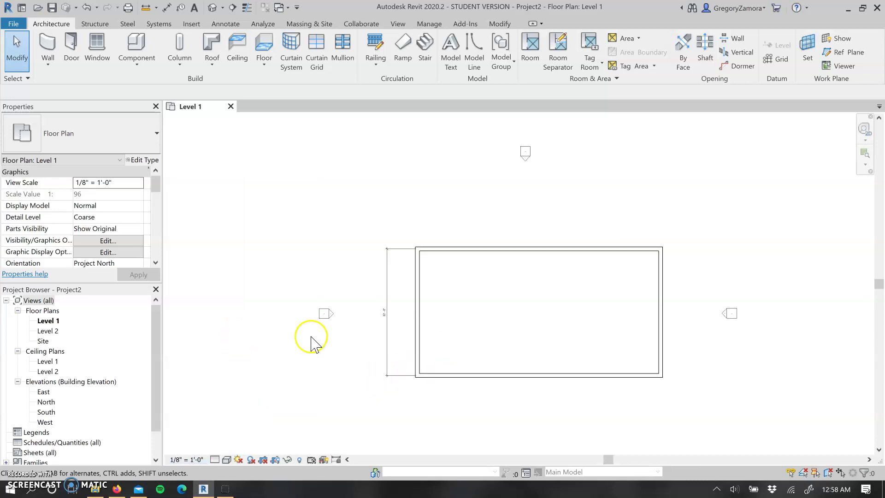
left_click(192, 459)
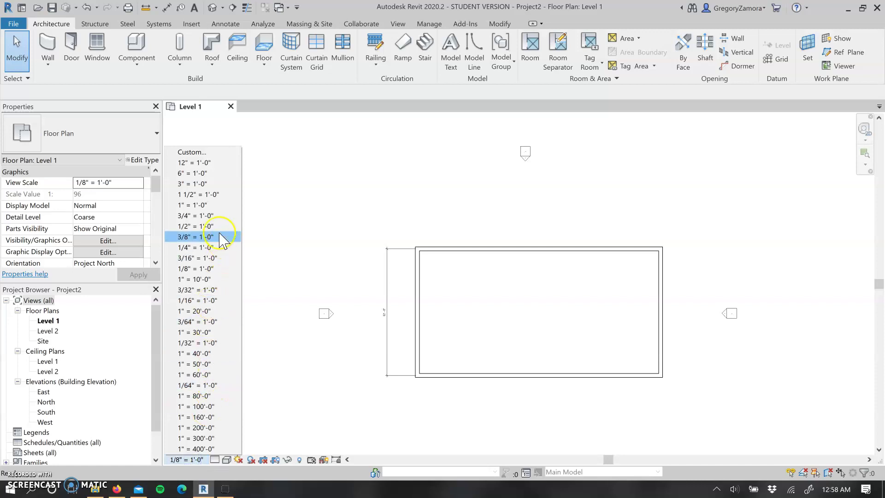
left_click(216, 226)
scroll(389, 309, "up", 2)
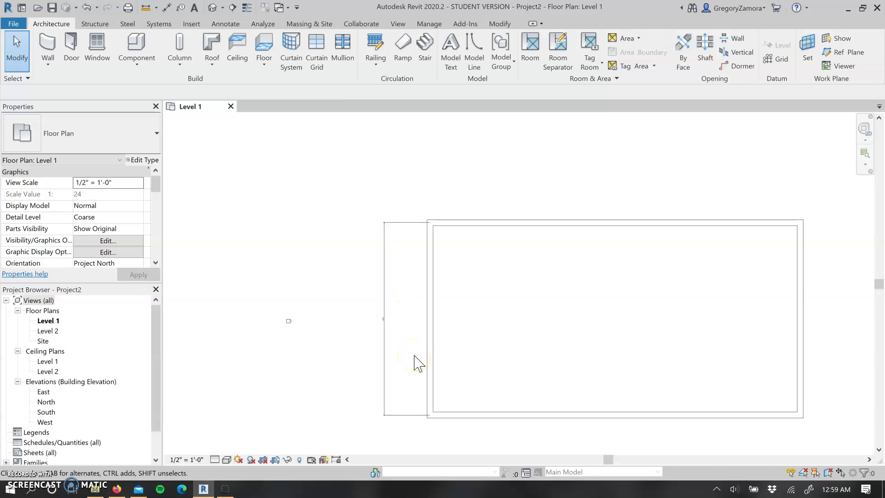
scroll(401, 338, "up", 2)
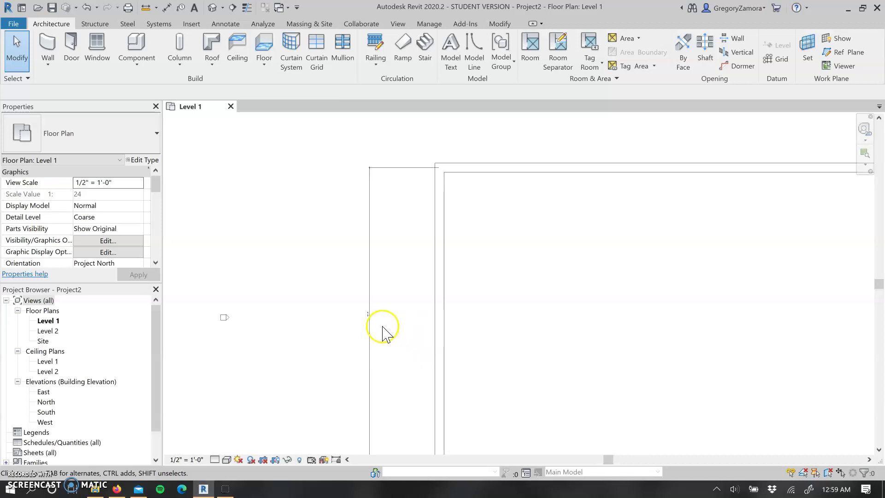
Set the Level 1 view scale to 1/16" = 1'-0" and inspect the dimension and elevation markers.
left_click(191, 459)
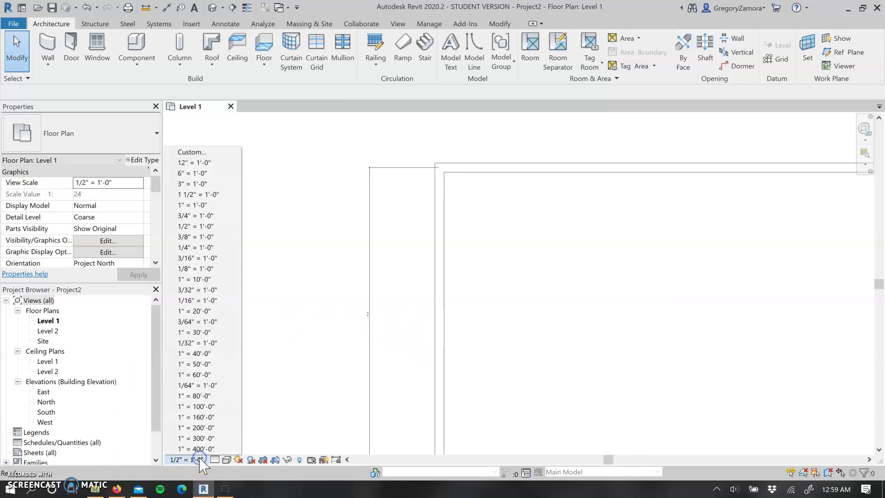
left_click(205, 300)
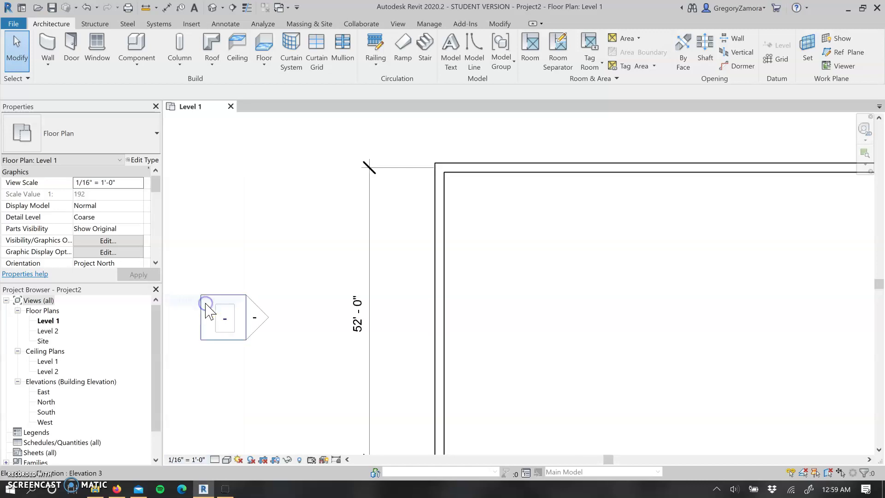
scroll(490, 304, "down", 3)
middle_click_drag(555, 310, 484, 300)
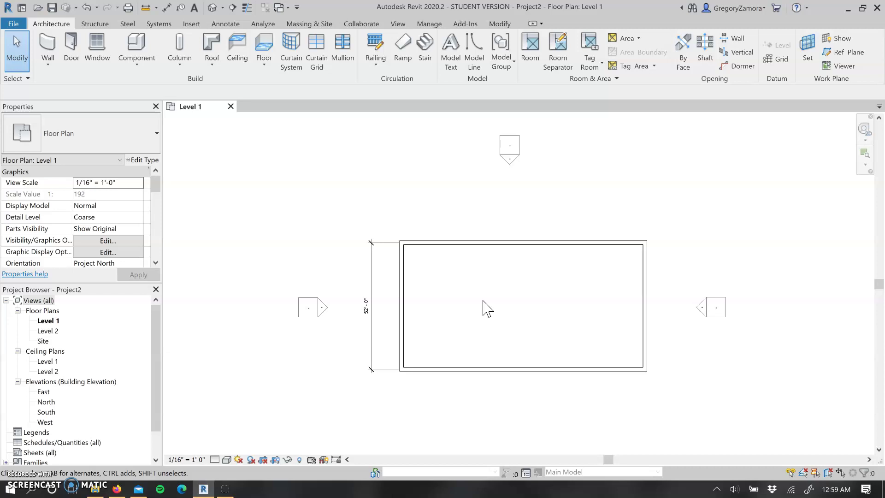
Set the Level 1 view scale to 1/4" = 1'-0" and the detail level to Medium, and inspect the northwest wall corner.
left_click(188, 459)
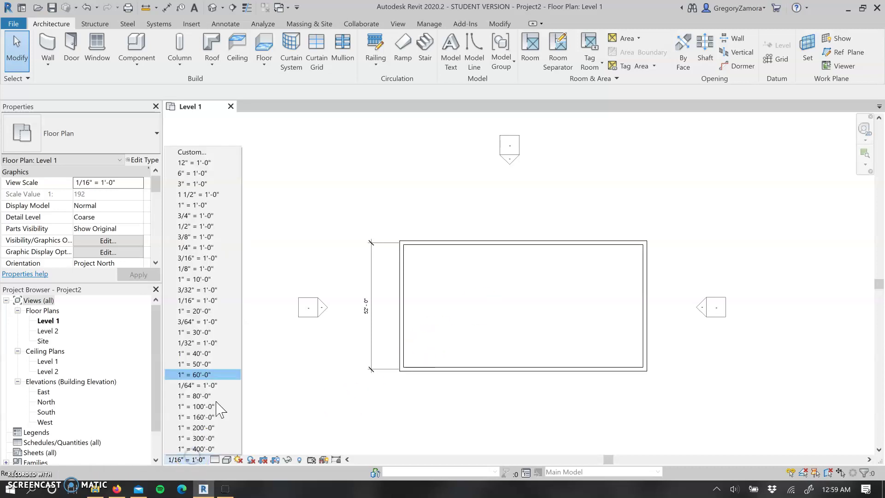
left_click(214, 251)
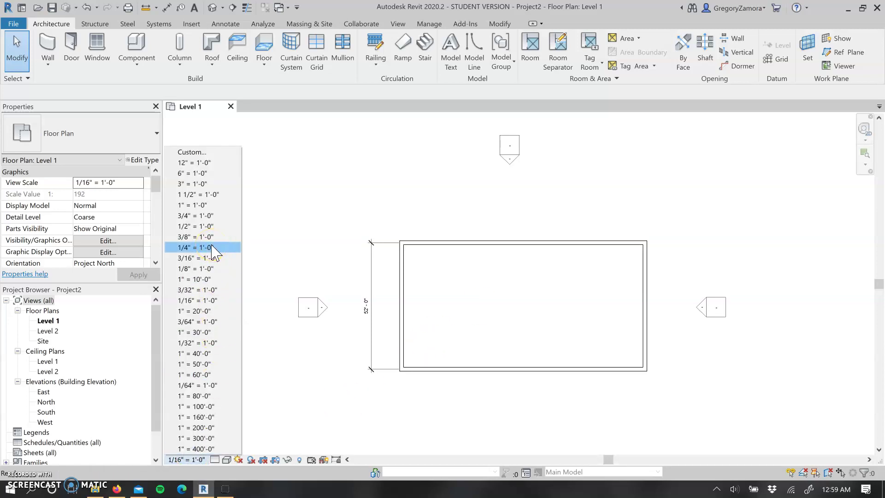
left_click(214, 462)
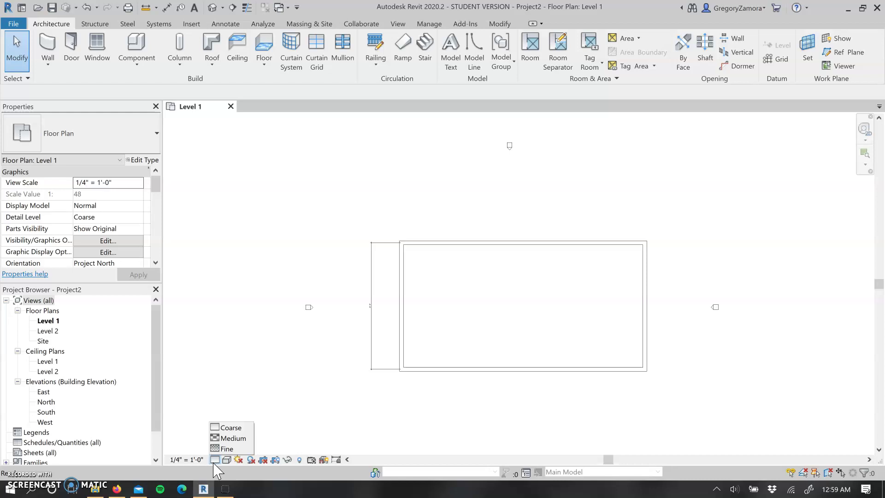
left_click(238, 428)
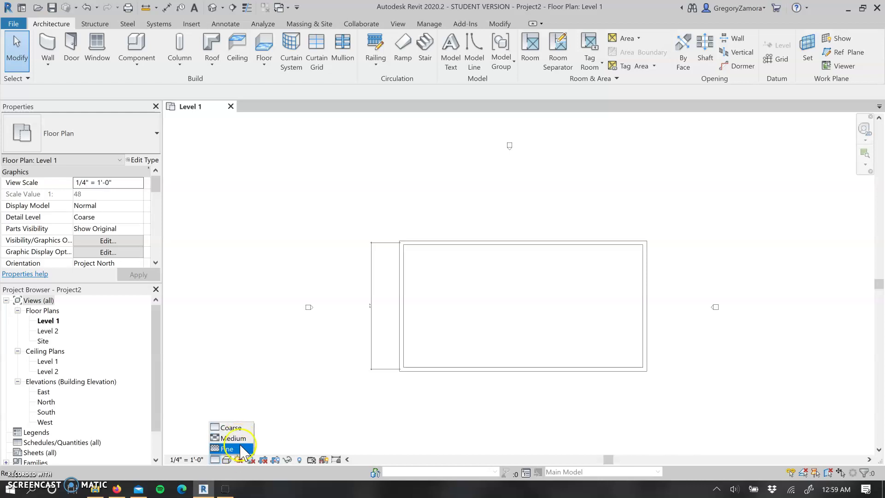
left_click(243, 440)
left_click(241, 439)
scroll(450, 254, "up", 3)
scroll(361, 208, "up", 3)
scroll(340, 244, "up", 2)
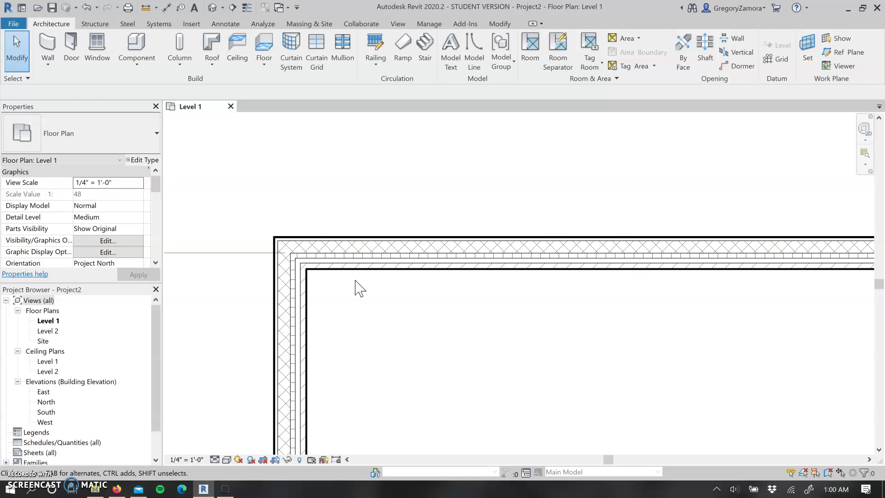
Try the Fine and Coarse detail levels on Level 1 to compare how the wall layers are displayed.
left_click(215, 459)
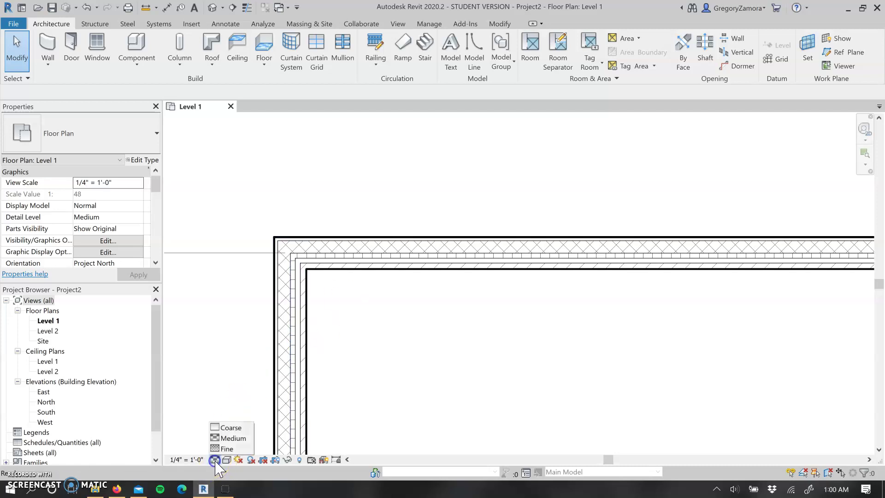
left_click(227, 449)
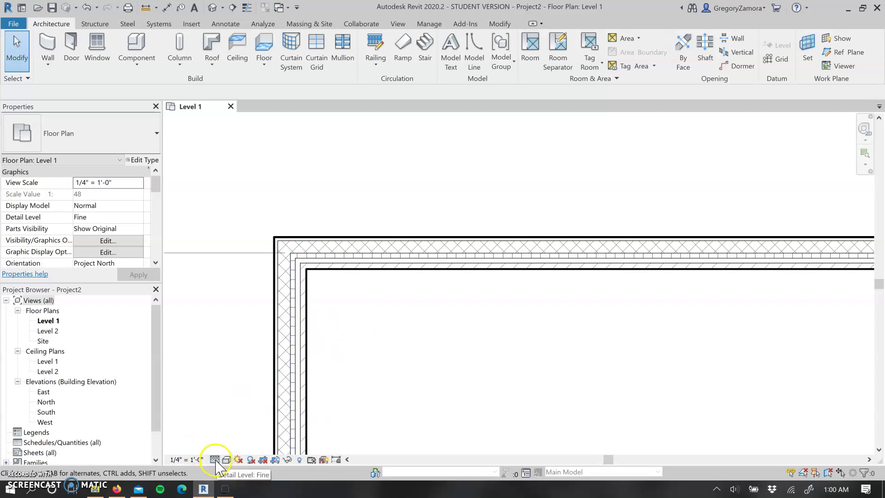
left_click(216, 459)
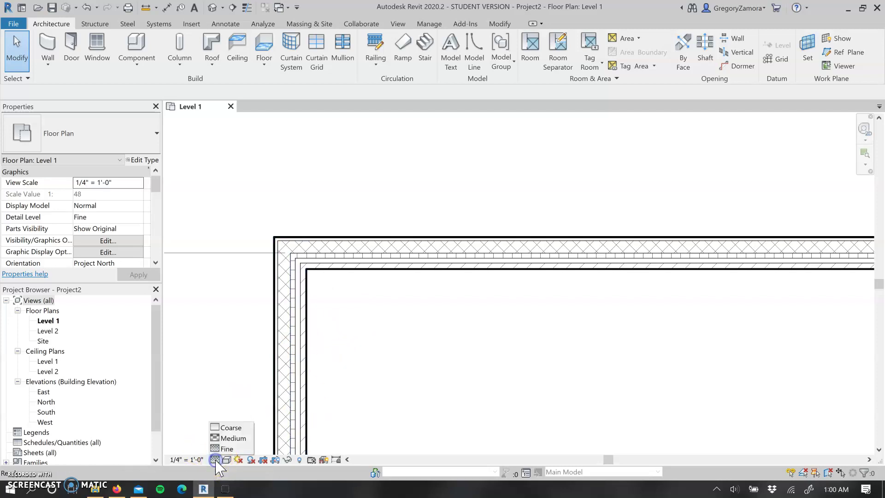
left_click(231, 427)
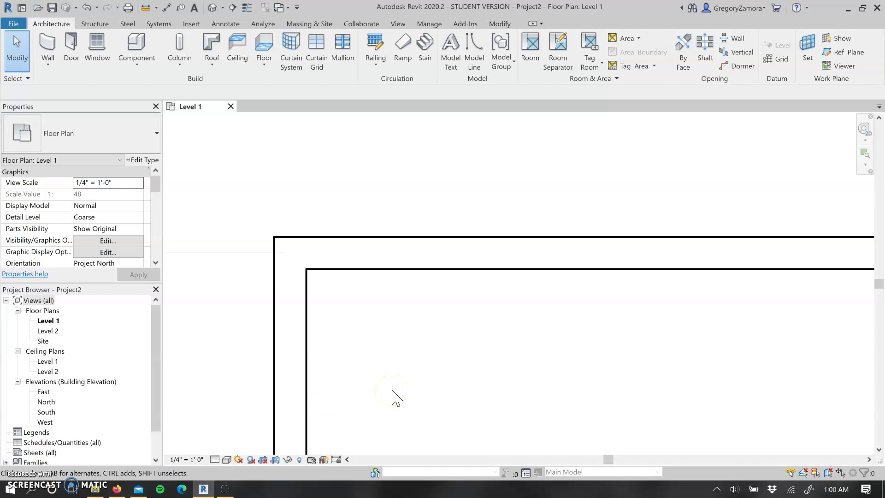
Set the Level 1 detail level to Medium and inspect the layers at the northwest wall corner.
left_click(214, 459)
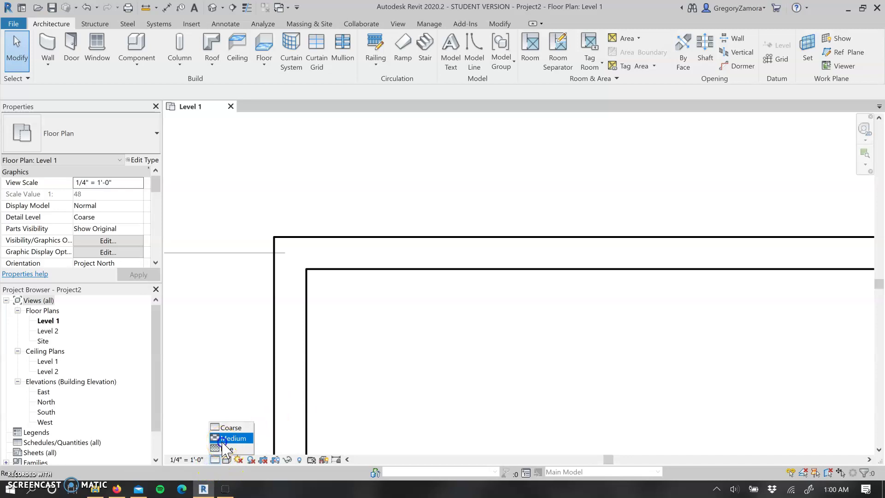
left_click(232, 438)
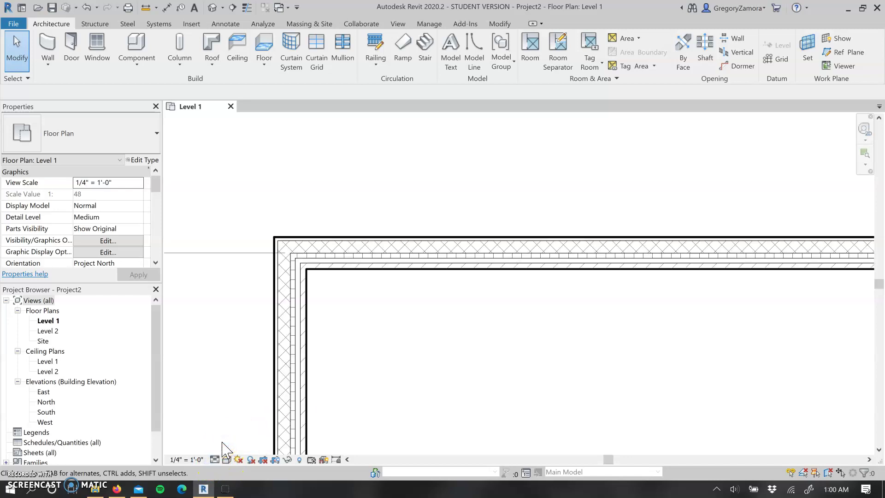
middle_click_drag(421, 306, 397, 258)
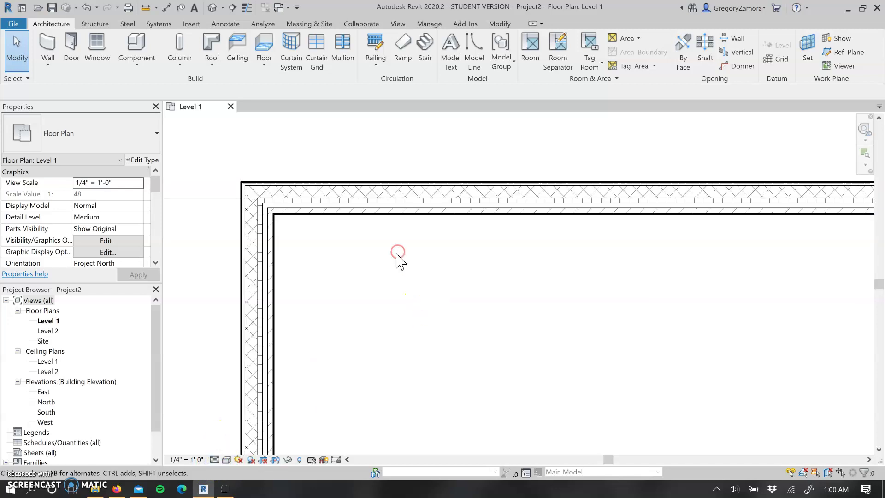
Review the available visual styles, set Level 1 to Shaded, and inspect the north wall's layer colours up close.
left_click(225, 463)
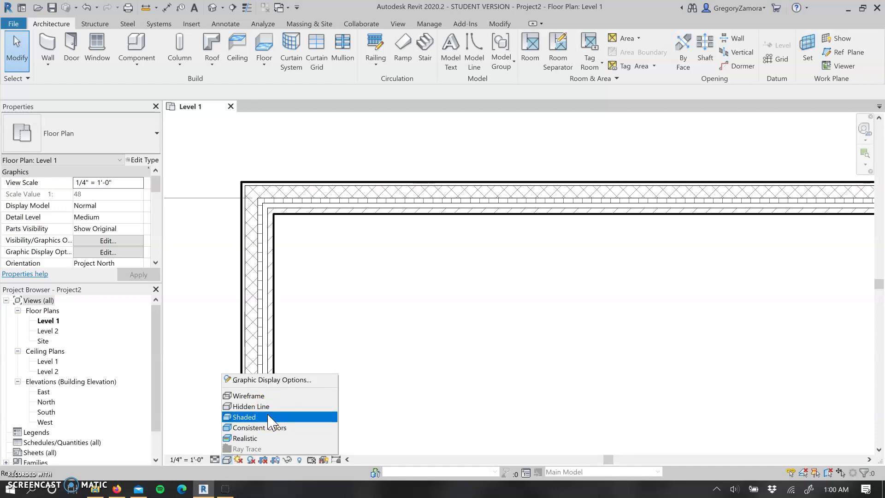
left_click(271, 428)
left_click(282, 428)
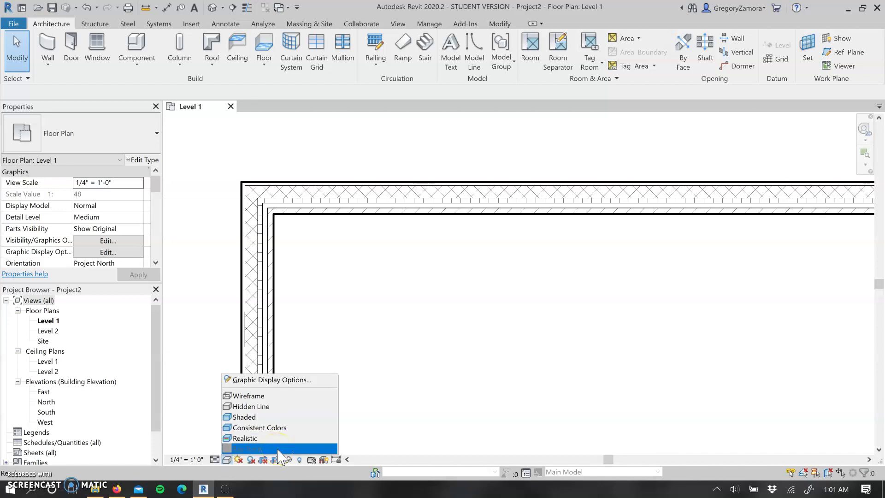
left_click(293, 448)
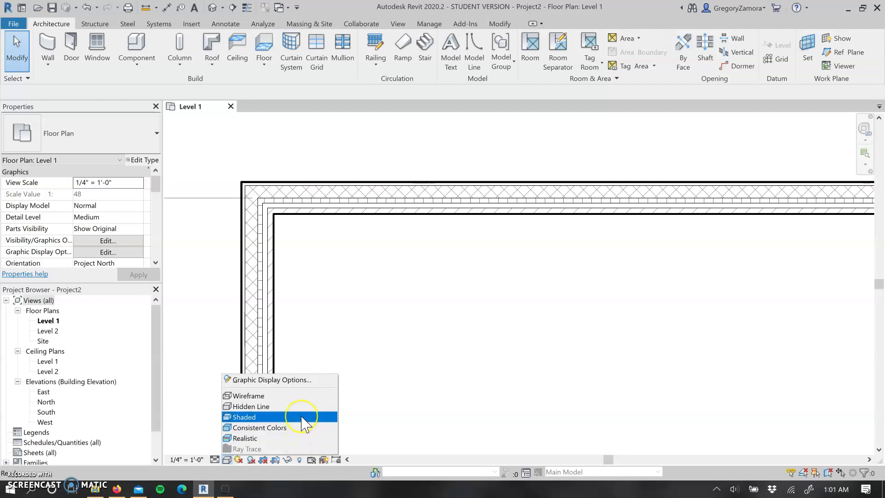
left_click(303, 417)
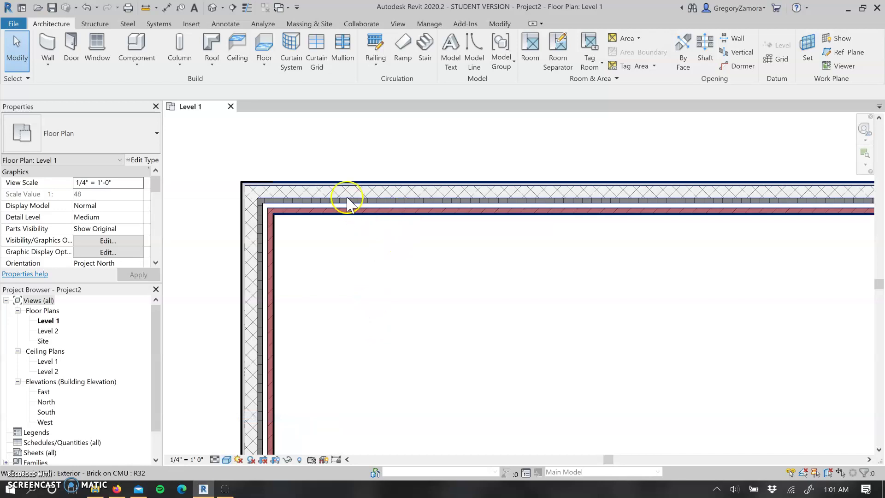
scroll(346, 194, "up", 2)
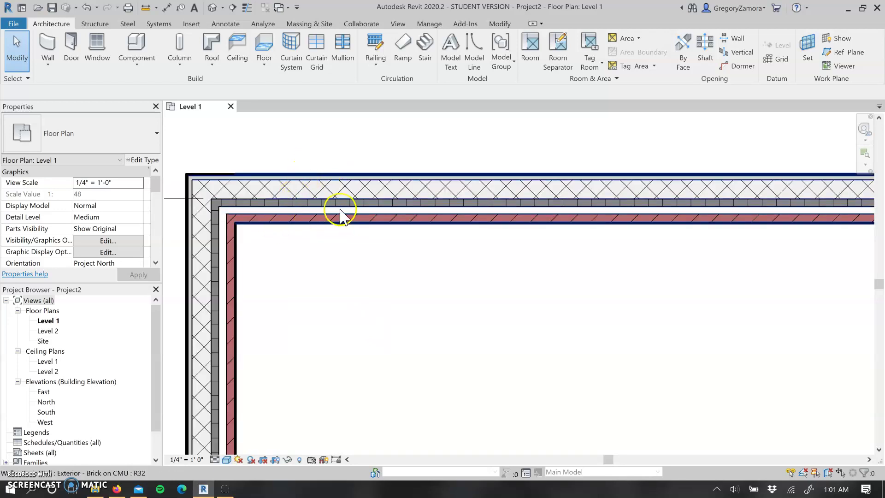
scroll(342, 210, "up", 1)
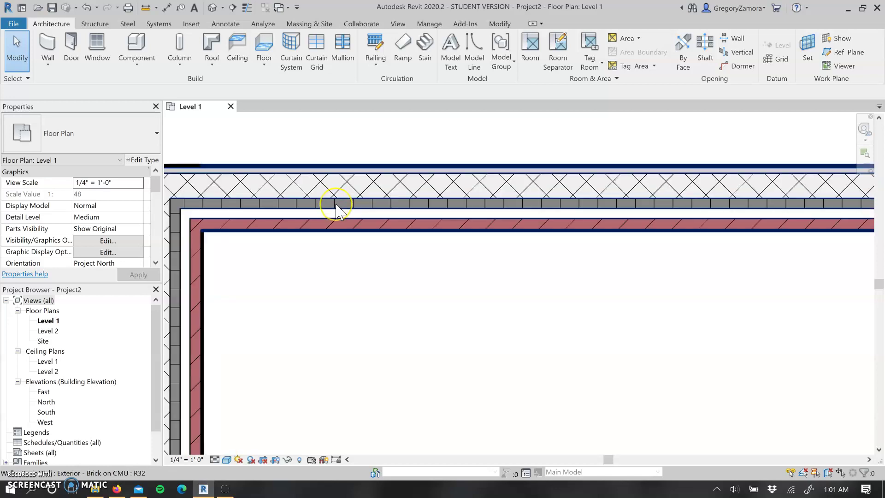
Open the layer structure of the north wall's Exterior - Brick on CMU type for review.
left_click(392, 237)
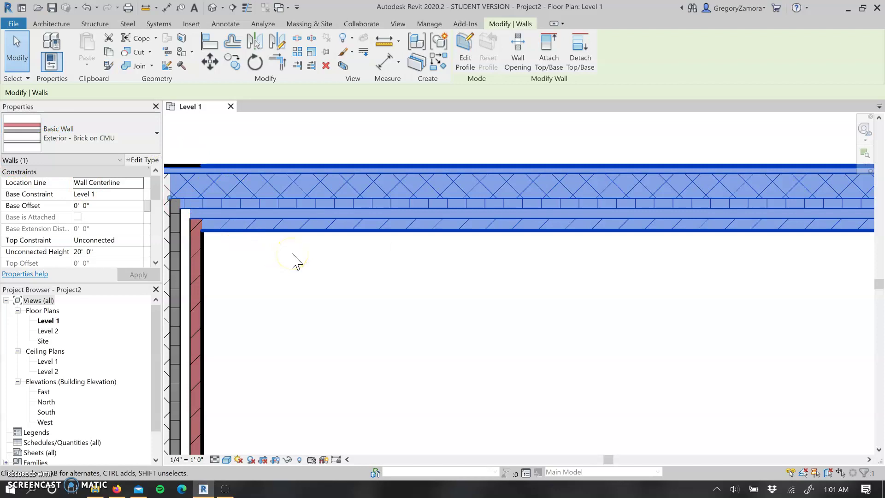
left_click(138, 160)
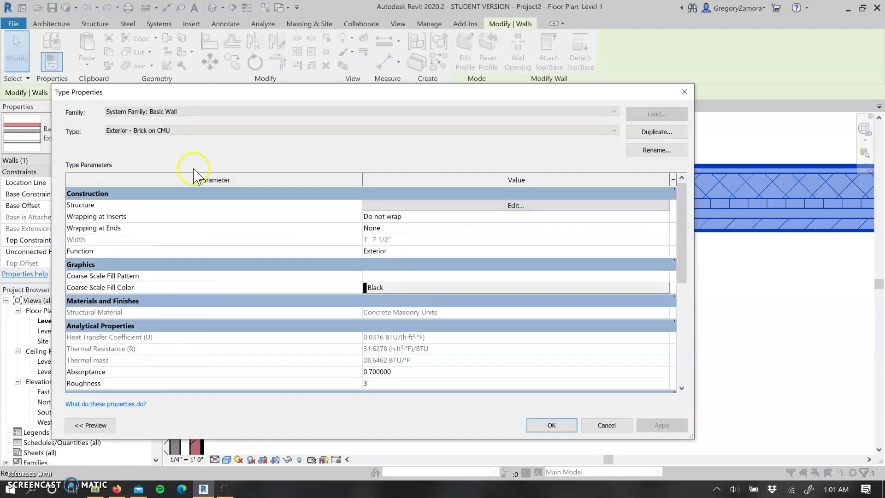
left_click(567, 206)
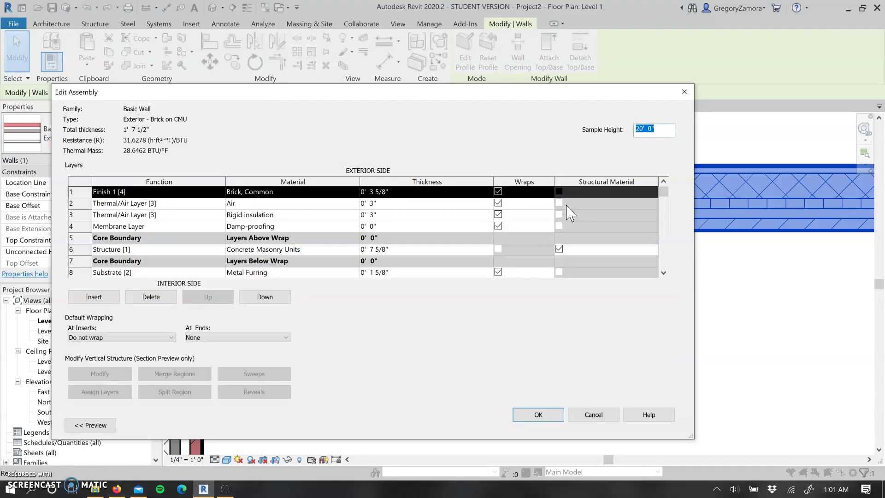
Review the wall assembly's layer functions, materials and thicknesses from exterior to interior side, close the type dialogs, and deselect the wall.
scroll(345, 212, "down", 1)
scroll(346, 221, "up", 1)
scroll(249, 229, "down", 1)
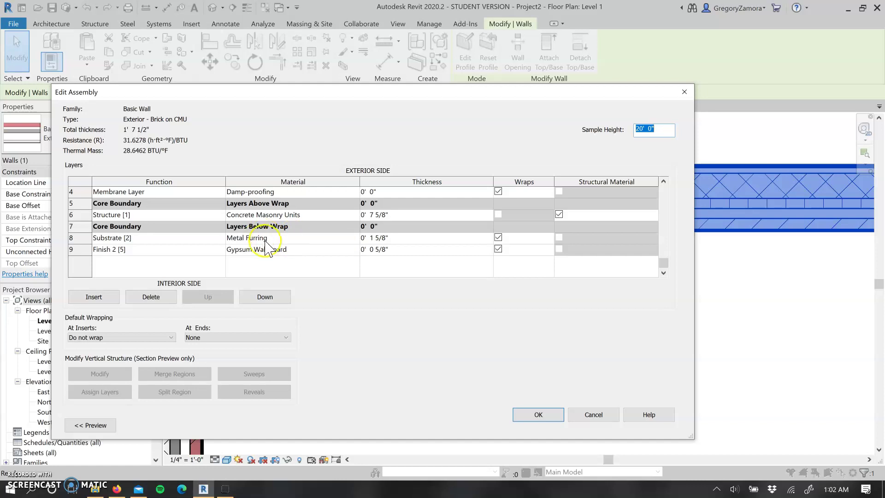
scroll(260, 228, "up", 1)
left_click(266, 208)
left_click(279, 194)
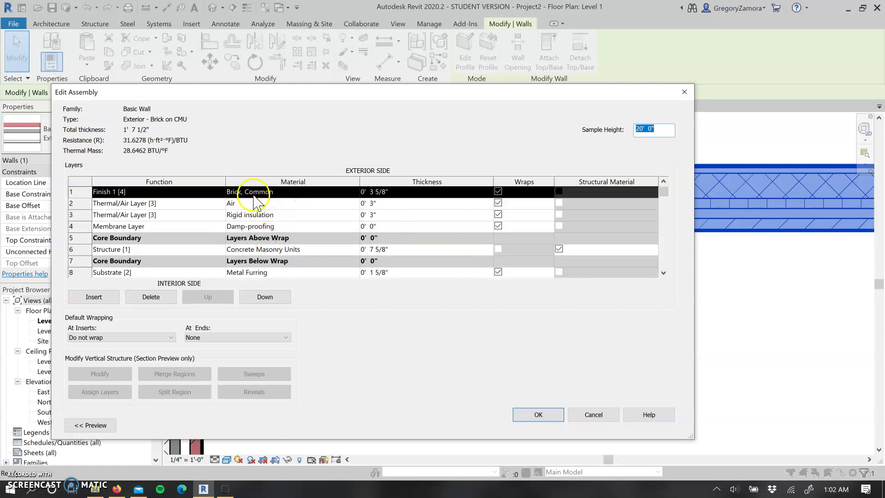
scroll(262, 208, "down", 1)
left_click(248, 253)
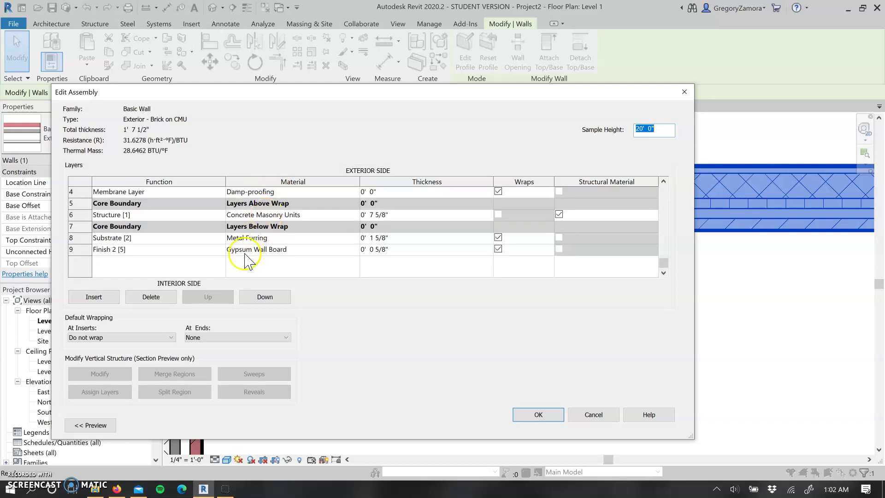
left_click(537, 414)
left_click(583, 418)
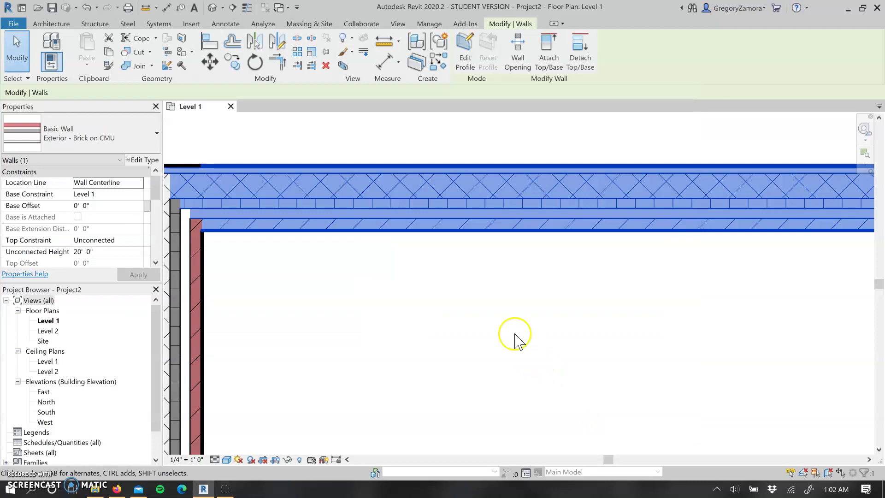
left_click(504, 321)
Examine the shaded wall layers along the north wall and review the whole building outline in the plan.
scroll(502, 320, "down", 2)
middle_click_drag(569, 332, 449, 287)
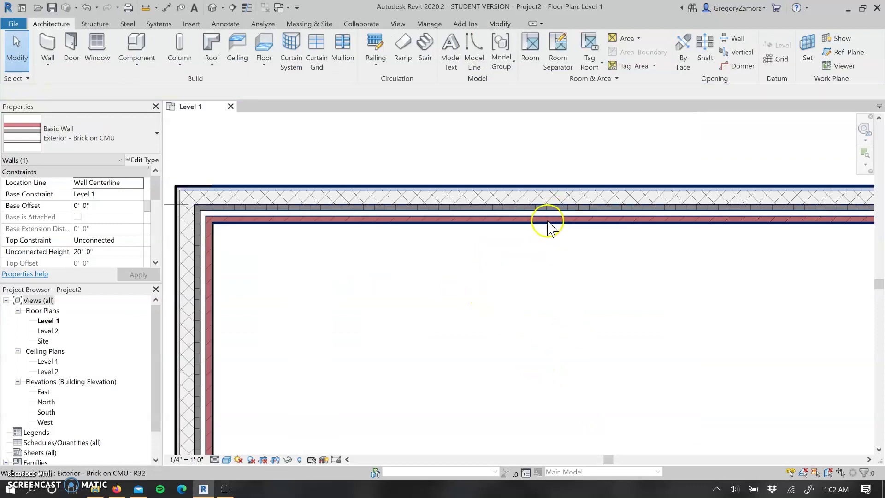
scroll(553, 227, "down", 2)
scroll(429, 200, "up", 2)
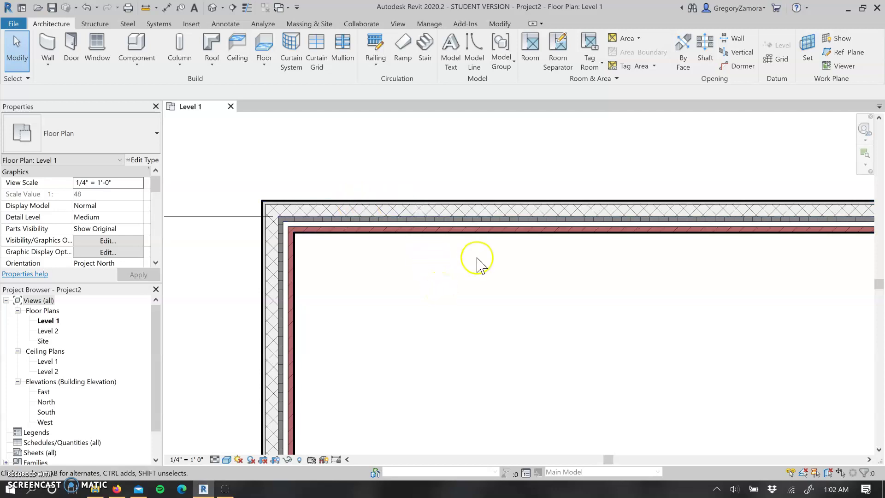
scroll(477, 258, "down", 2)
middle_click_drag(627, 288, 411, 242)
scroll(411, 241, "down", 1)
scroll(530, 307, "down", 2)
scroll(495, 300, "down", 2)
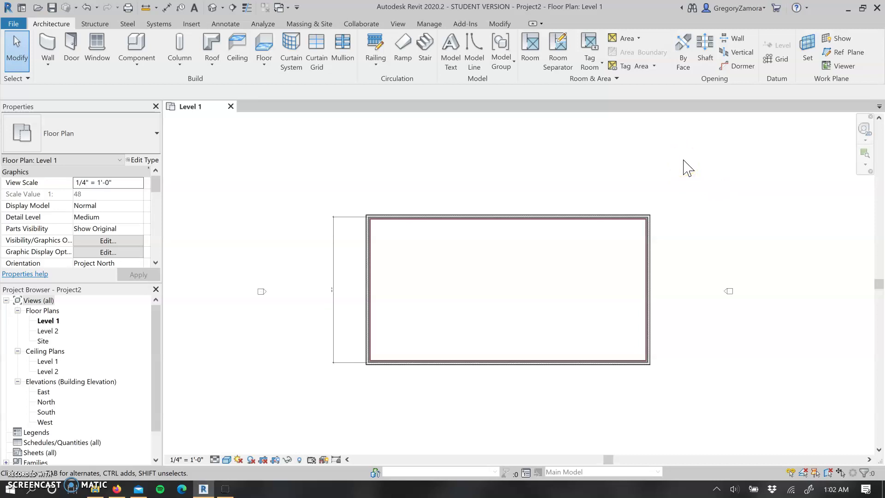
Select all four exterior walls and the dimension west of the building with a crossing window and delete them.
scroll(652, 231, "up", 1)
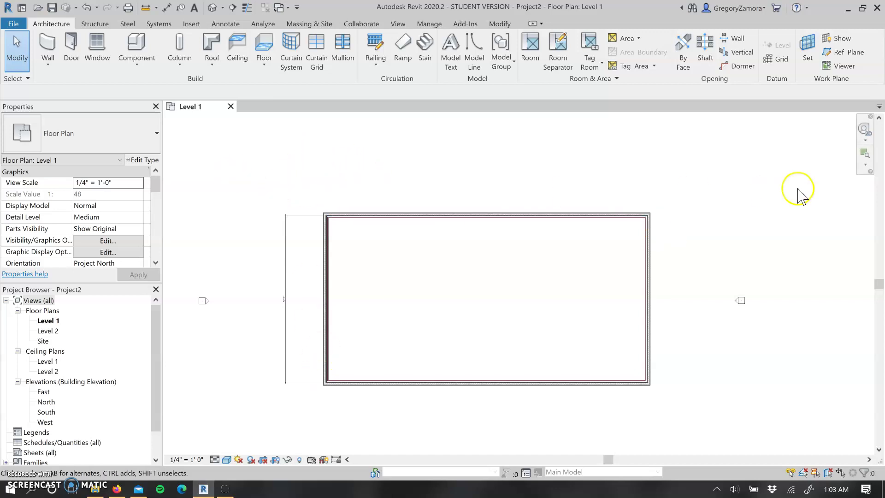
scroll(601, 205, "down", 2)
scroll(580, 211, "down", 1)
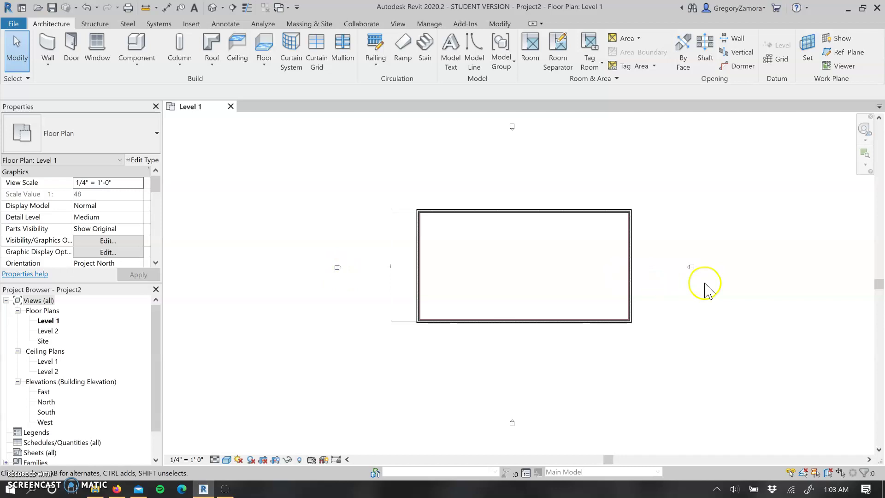
middle_click_drag(626, 243, 559, 223)
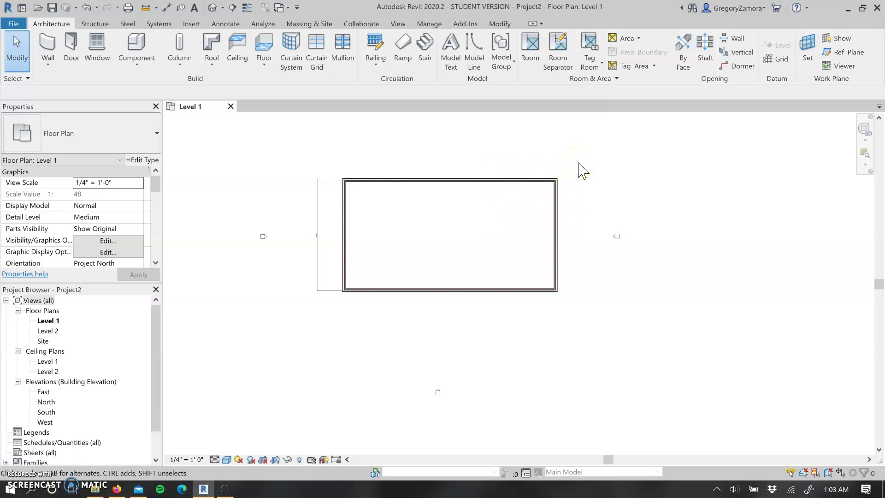
left_click_drag(582, 156, 292, 322)
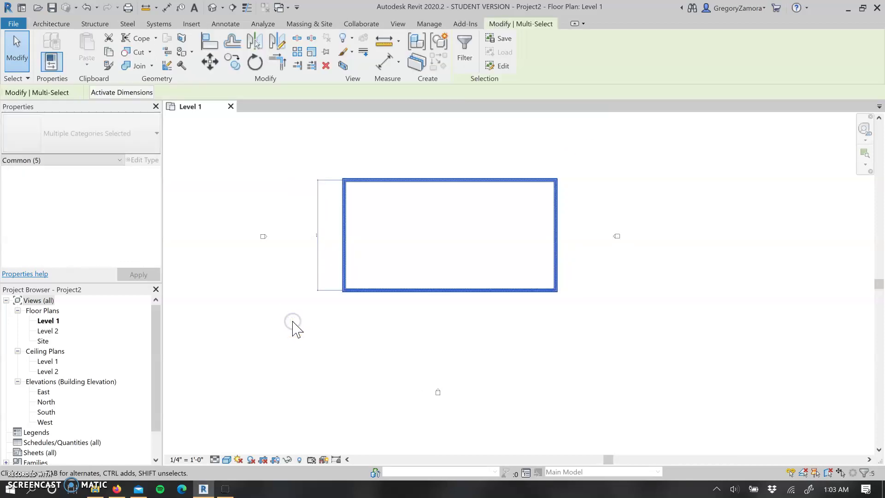
key("Delete")
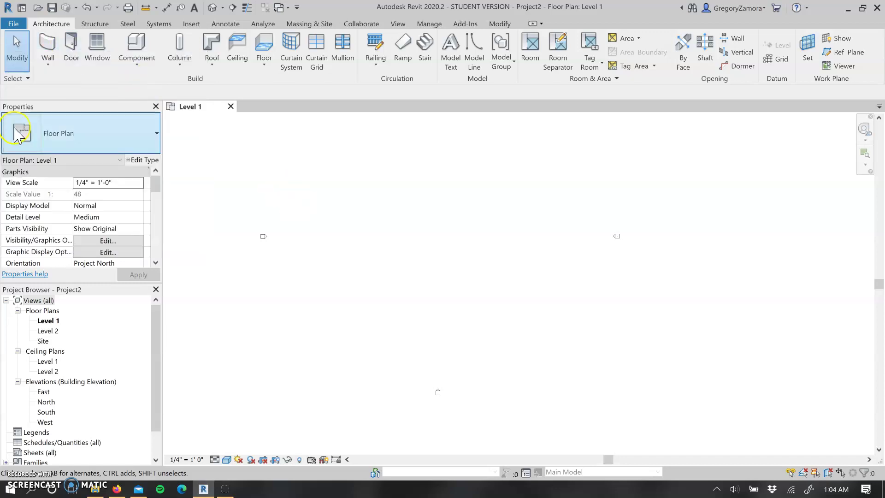
Draw a rectangle of Exterior - Brick on CMU walls, 76' by 48', and undo it.
left_click(47, 141)
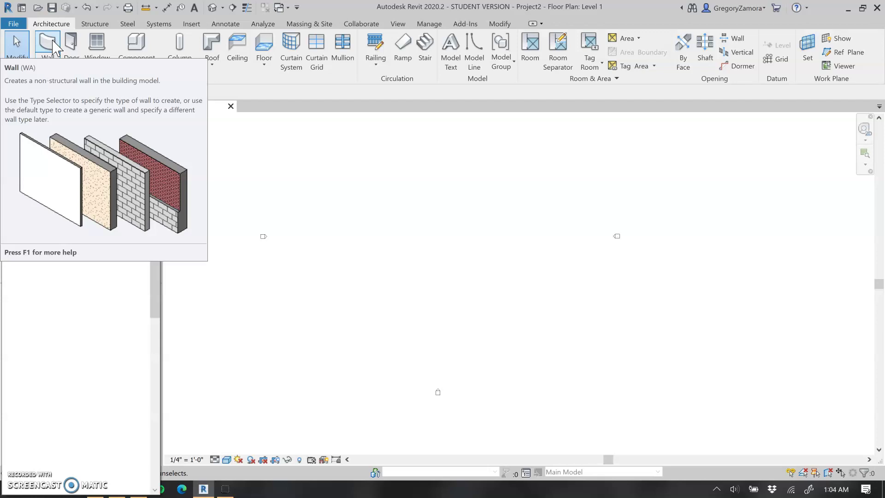
left_click(48, 44)
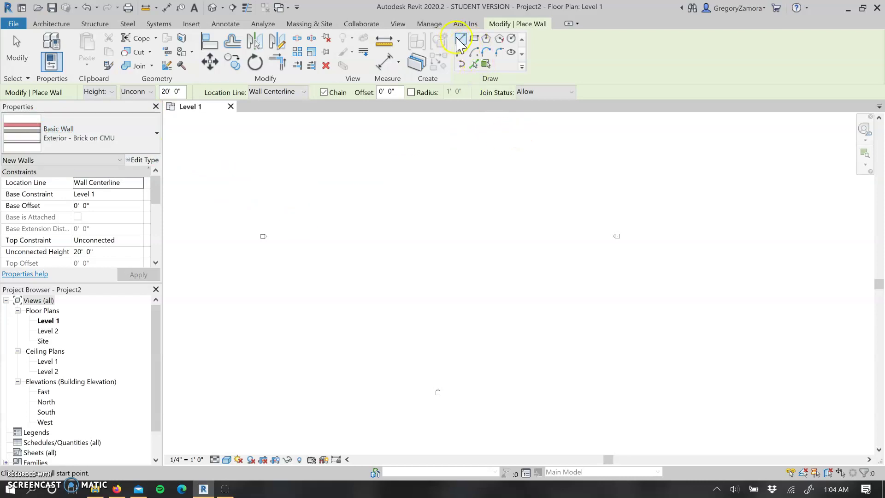
left_click(474, 39)
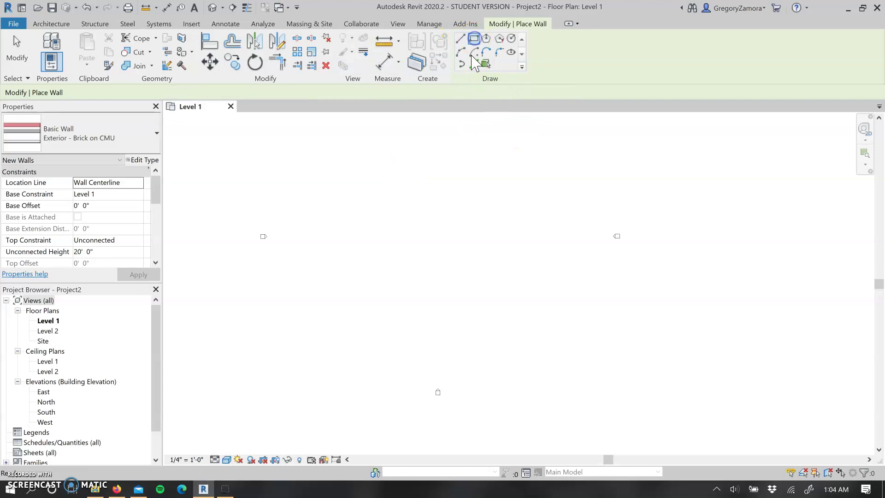
left_click(349, 208)
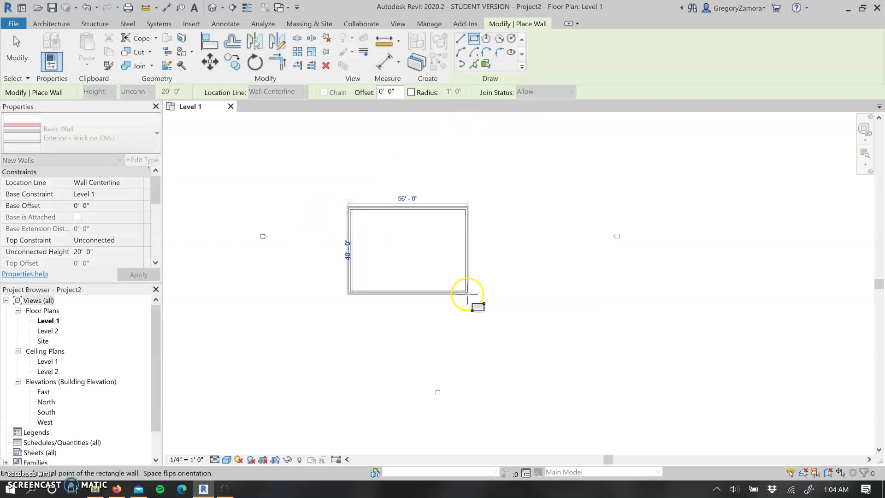
left_click(508, 309)
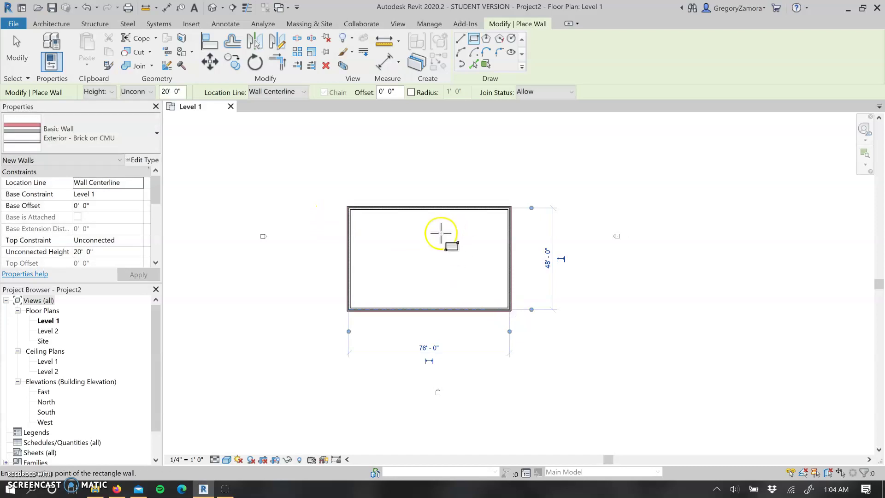
scroll(439, 234, "up", 5)
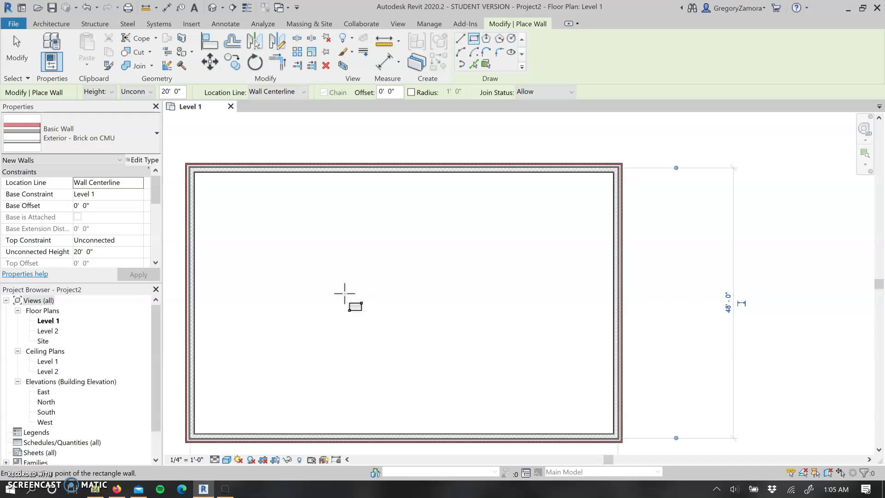
key("ctrl+z")
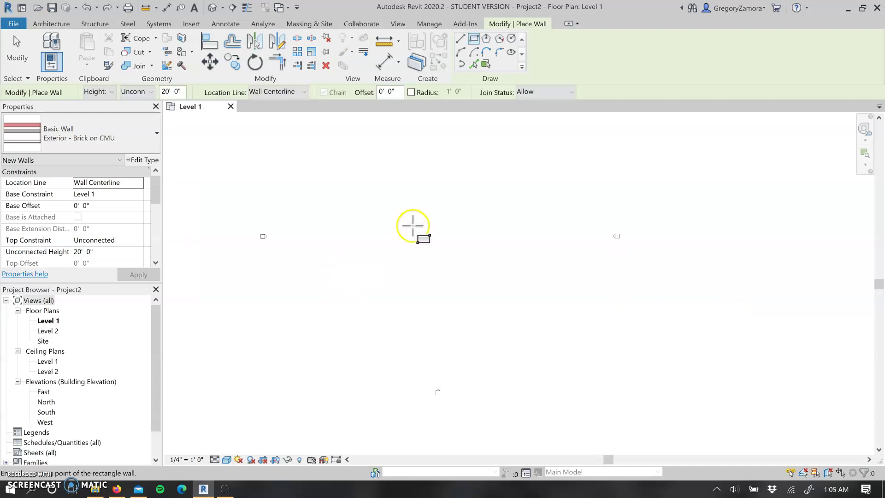
Draw a rectangle of Exterior - Brick on CMU walls, 84' by 56', between the elevation markers and finish the Wall command.
middle_click_drag(408, 223, 414, 265)
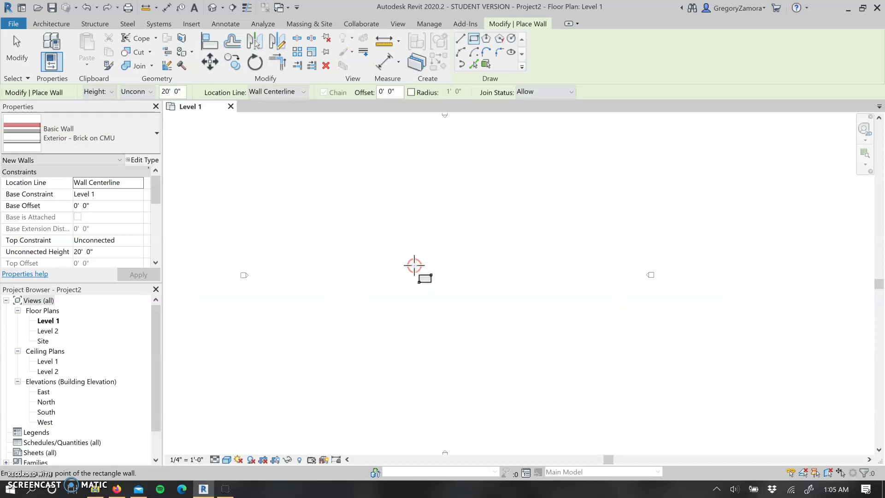
left_click(342, 188)
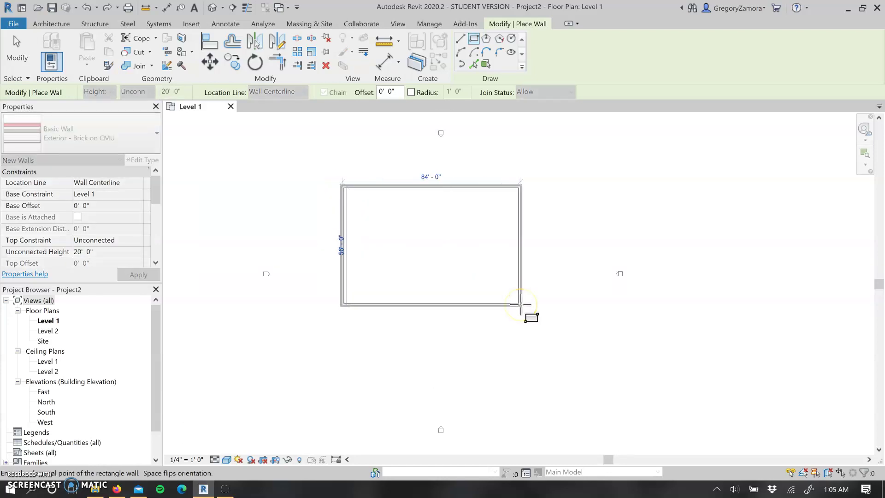
left_click(520, 304)
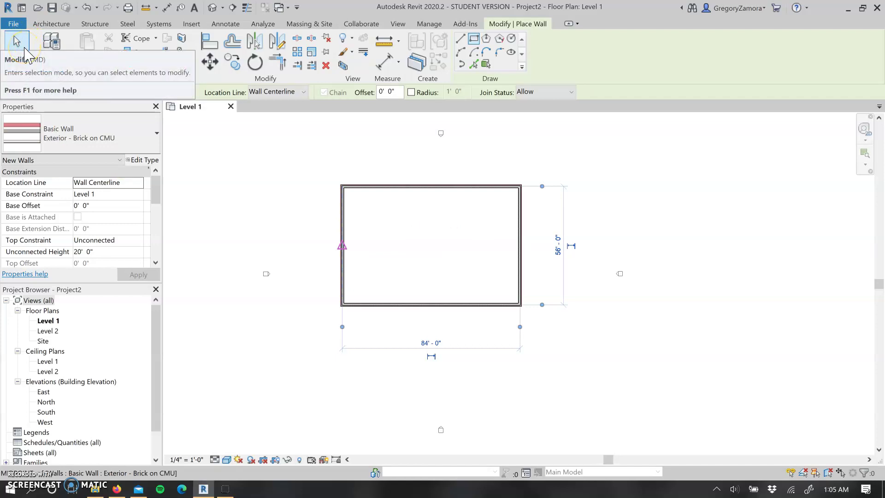
left_click(24, 48)
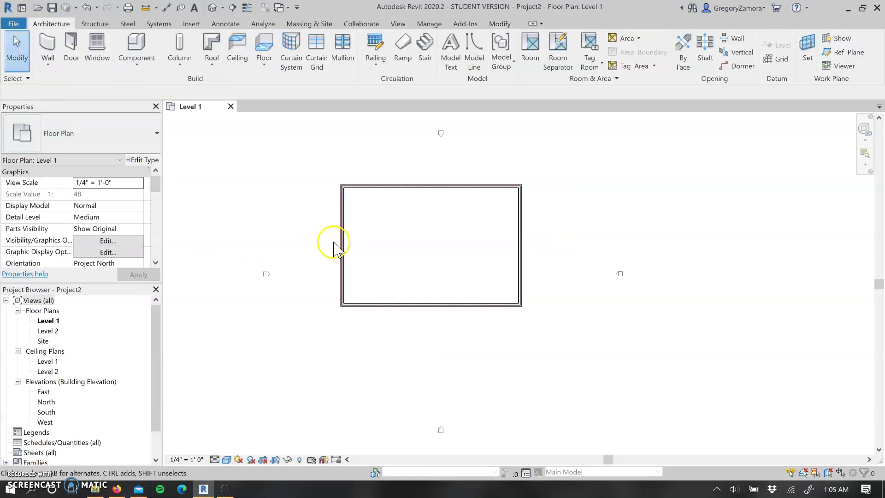
left_click(48, 45)
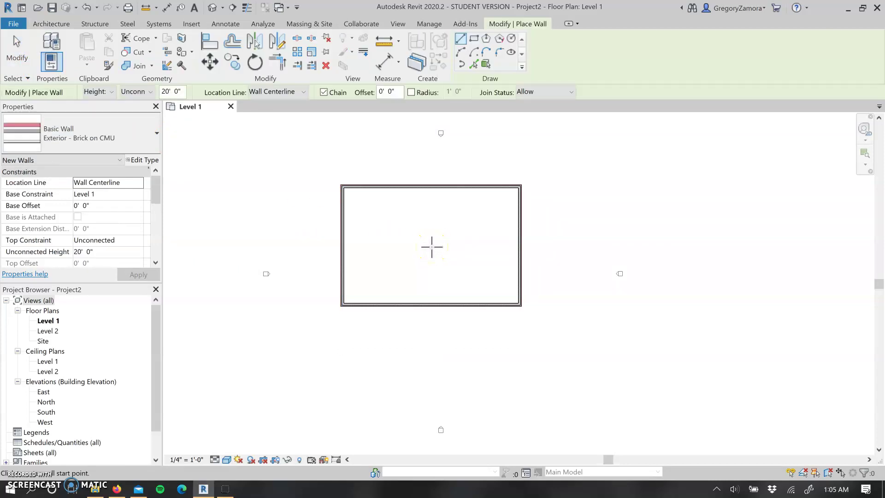
key("Escape")
key("Escape")
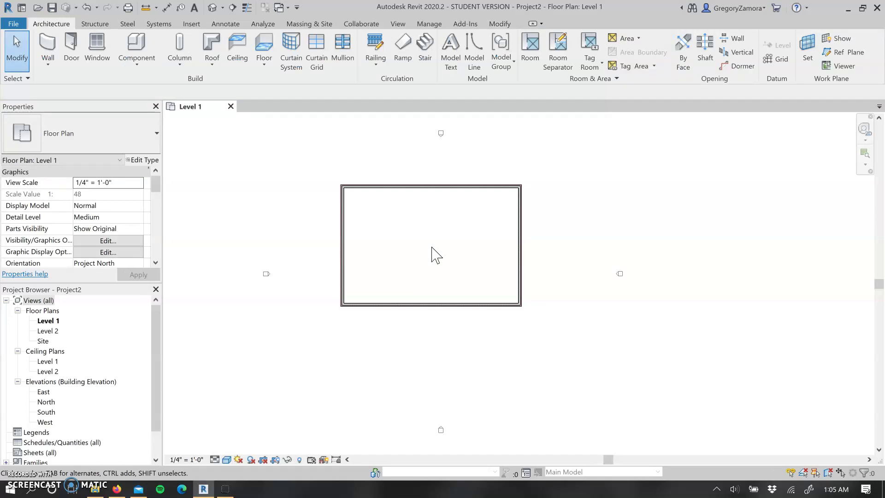
Draw an Interior - 5 1/2" Partition (1-hr) wall from the midpoint of the north wall to the midpoint of the south wall.
key("w")
key("a")
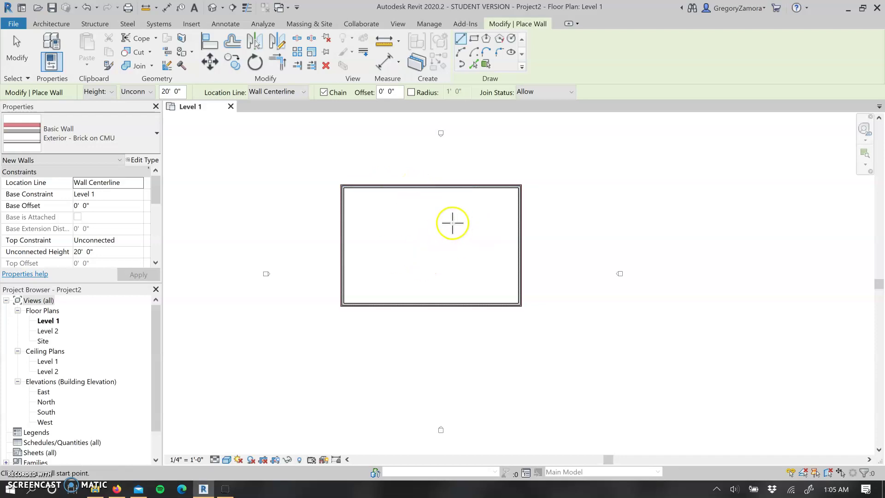
left_click(79, 131)
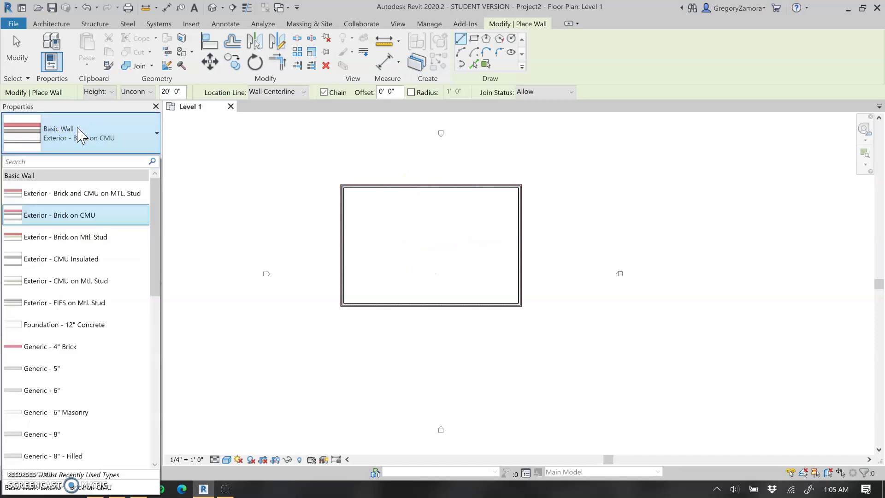
scroll(89, 231, "down", 1)
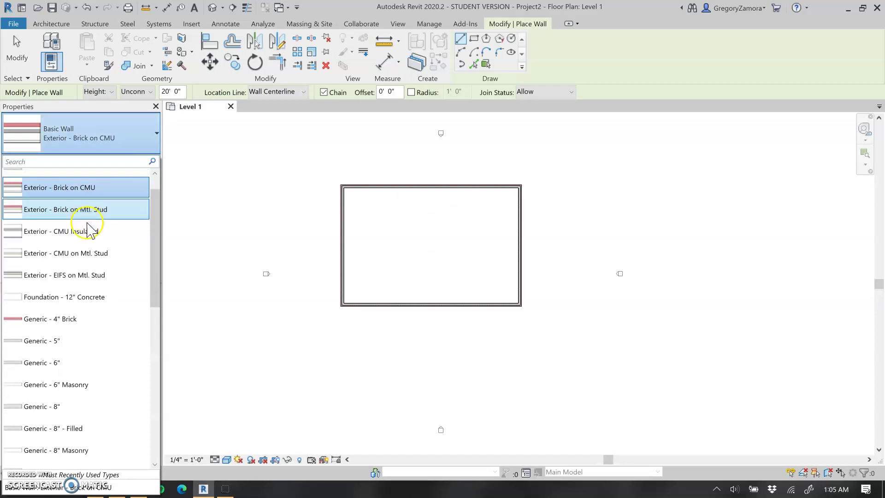
scroll(93, 279, "down", 9)
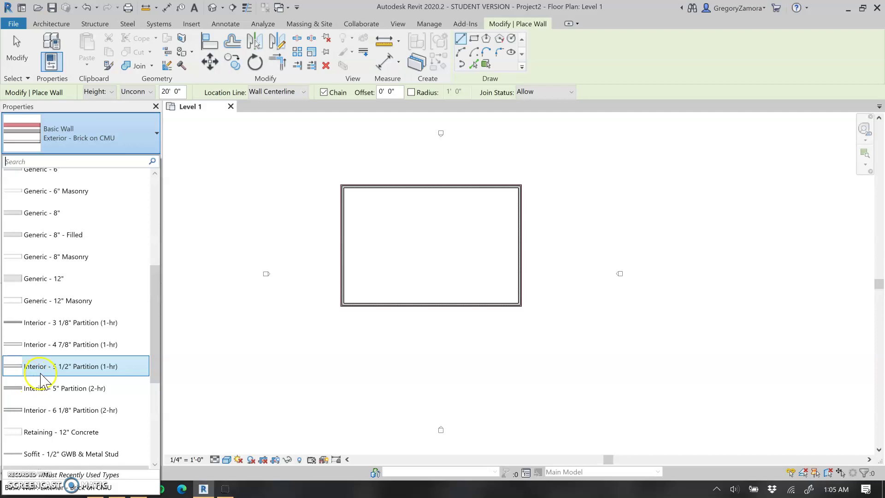
left_click(51, 368)
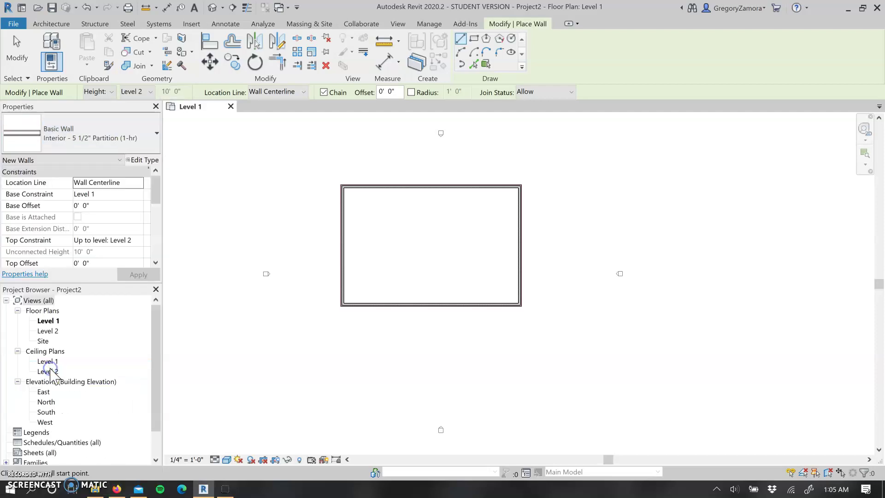
left_click(432, 189)
left_click(431, 303)
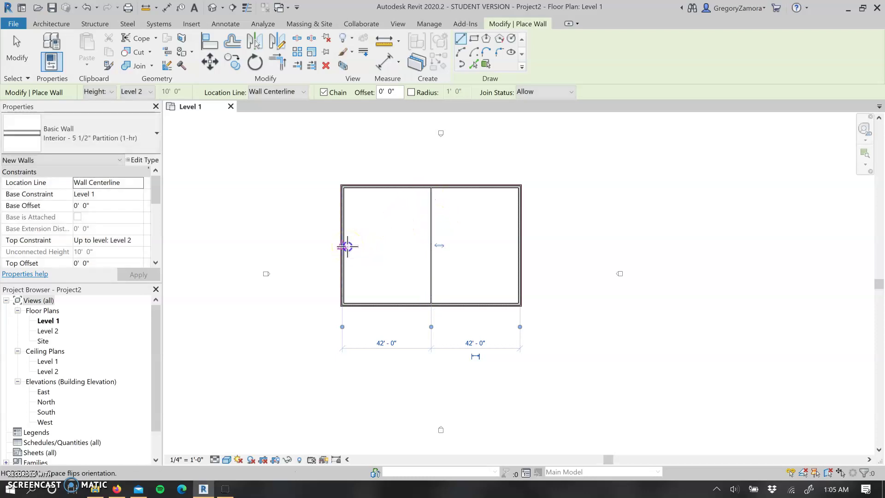
Draw a second interior partition from the midpoint of the west wall straight across to the east wall and finish the Wall command.
left_click(342, 246)
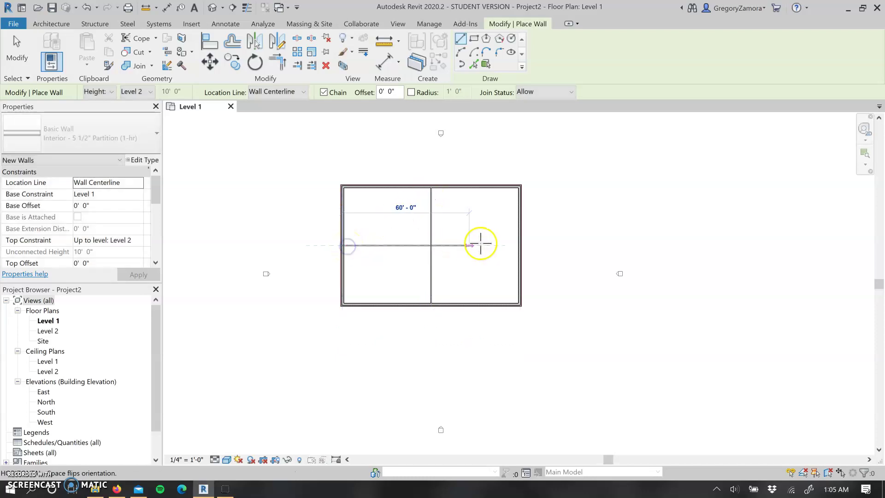
left_click(565, 233)
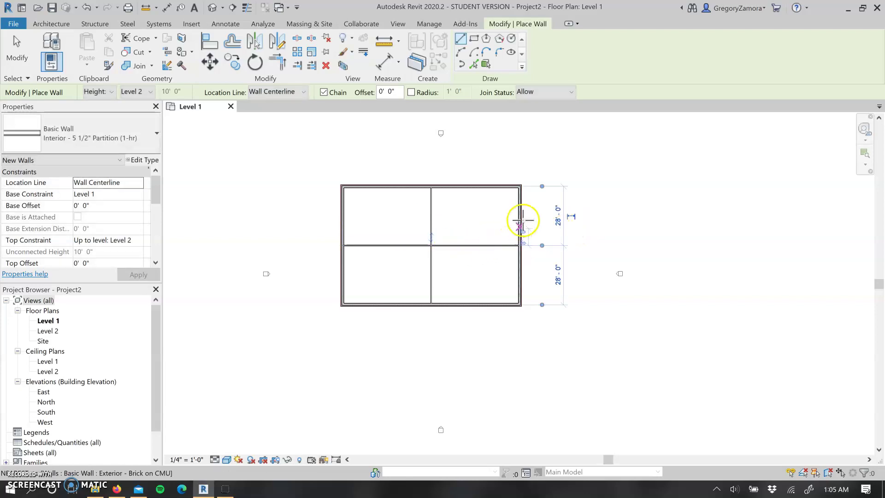
key("Escape")
key("Escape")
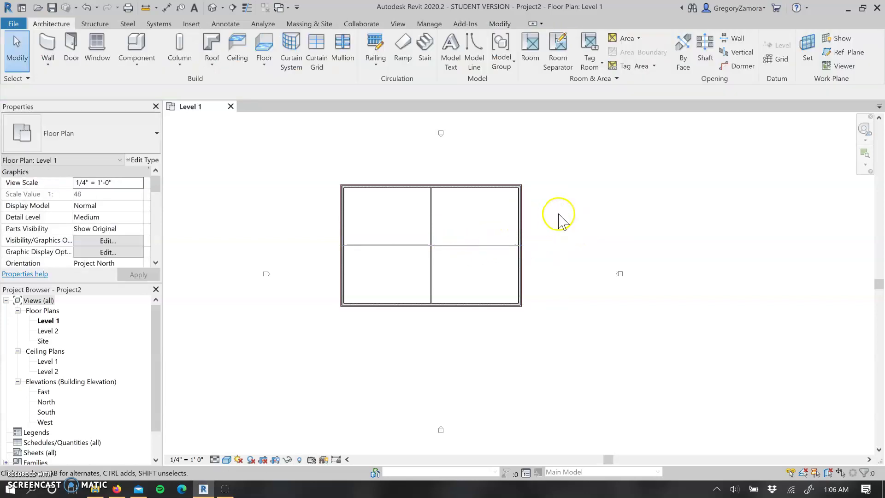
Set the Level 1 plan's view scale to 1/2" = 1'-0" while focused on the partition's junction with the north wall.
scroll(438, 186, "up", 2)
scroll(438, 186, "up", 5)
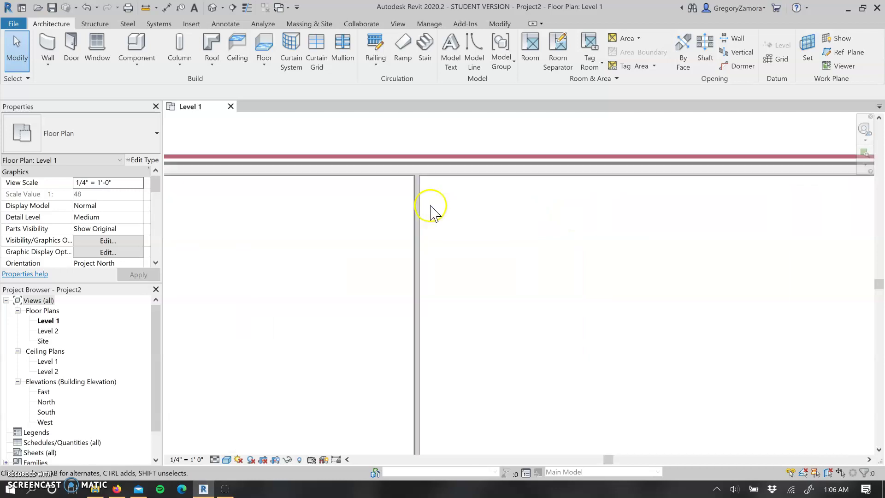
scroll(437, 180, "up", 4)
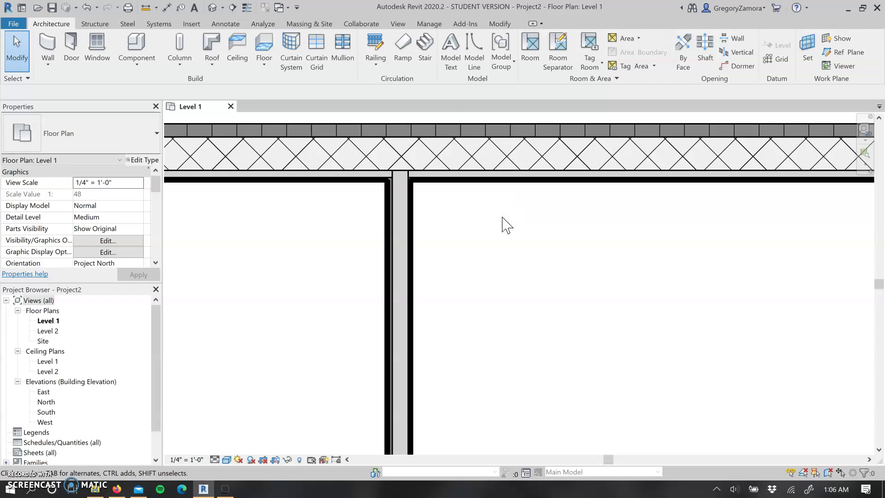
left_click(482, 214)
left_click(200, 460)
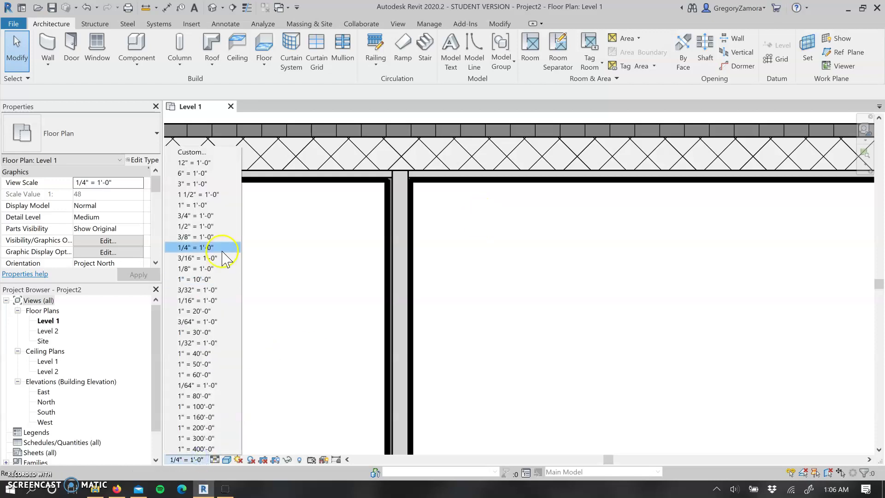
left_click(222, 226)
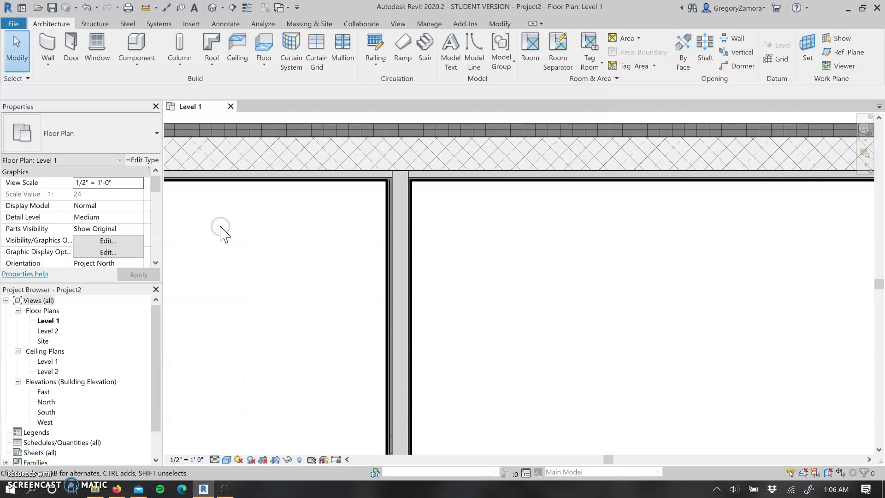
Examine how the interior partition's layers join the north wall, and inspect the brick, air gap, insulation and CMU hatching.
mouse_move(440, 201)
middle_mouse_down()
mouse_move(454, 215)
mouse_move(456, 283)
mouse_move(442, 263)
middle_mouse_up()
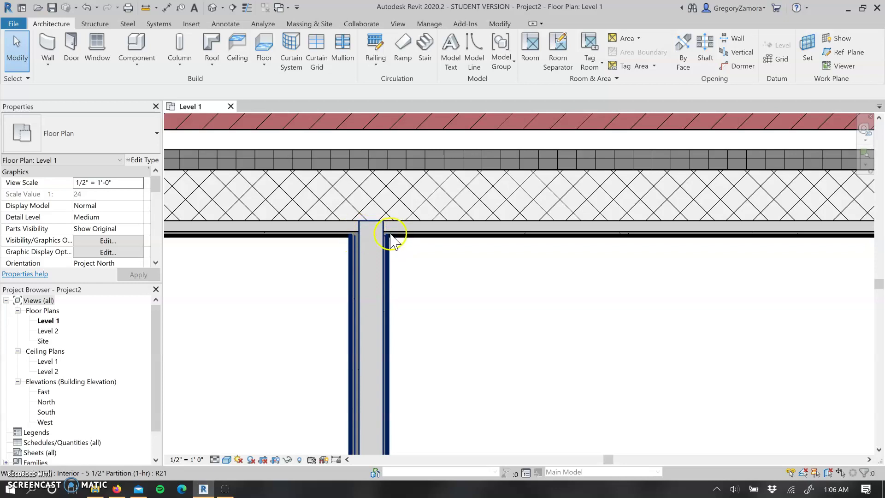
scroll(390, 238, "up", 3)
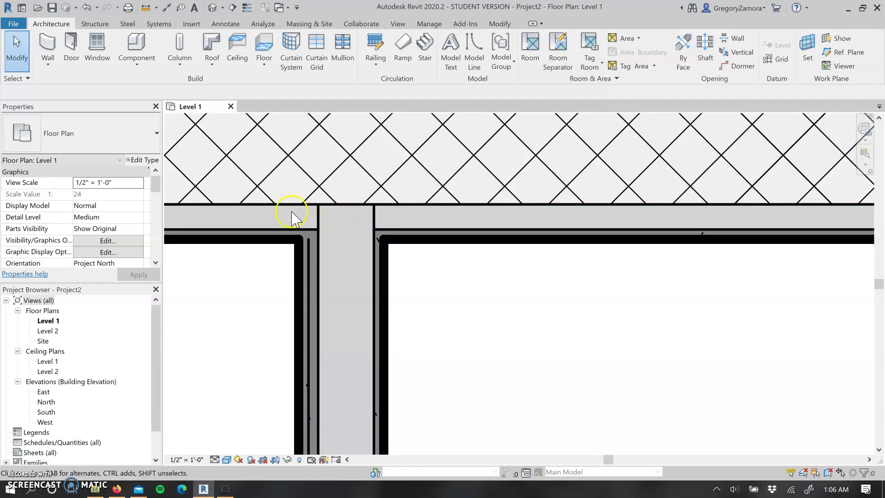
scroll(300, 214, "down", 2)
middle_click_drag(417, 196, 413, 262)
middle_click_drag(393, 227, 421, 299)
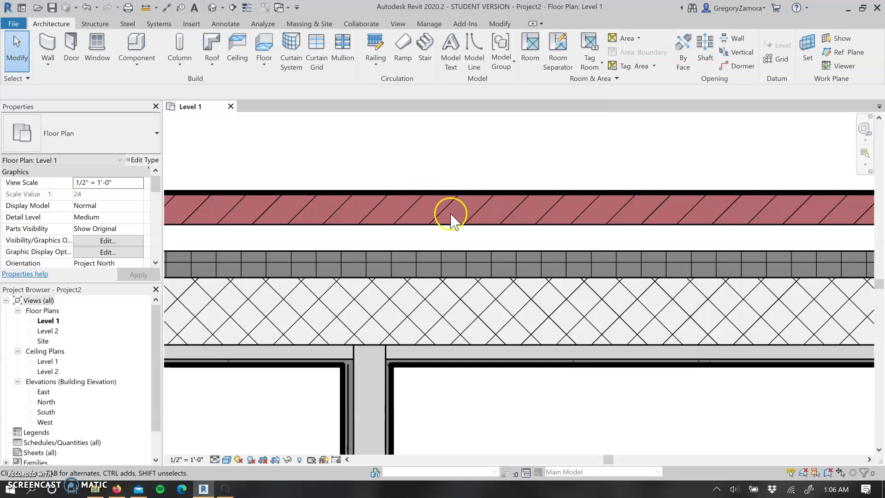
scroll(451, 217, "down", 2)
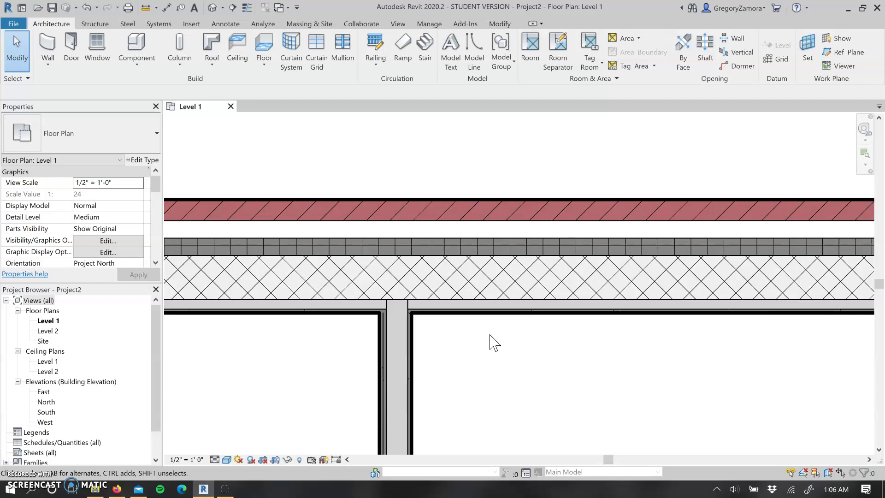
left_click(520, 314)
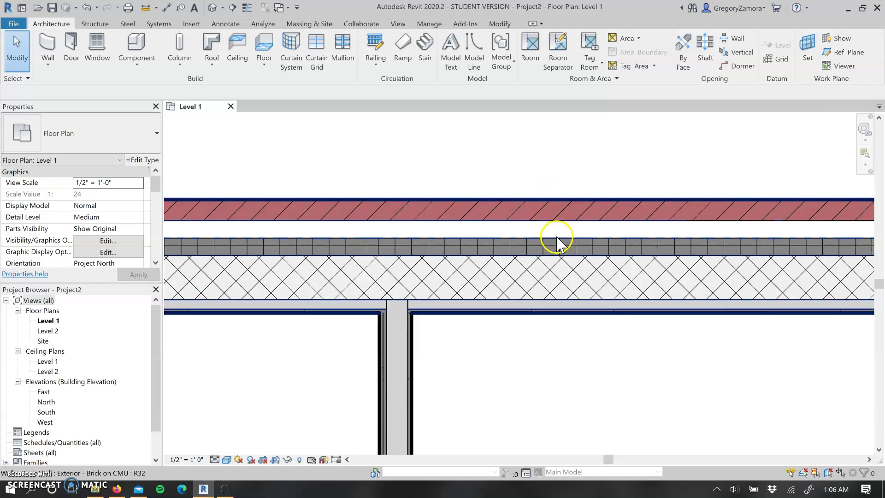
scroll(470, 285, "up", 2)
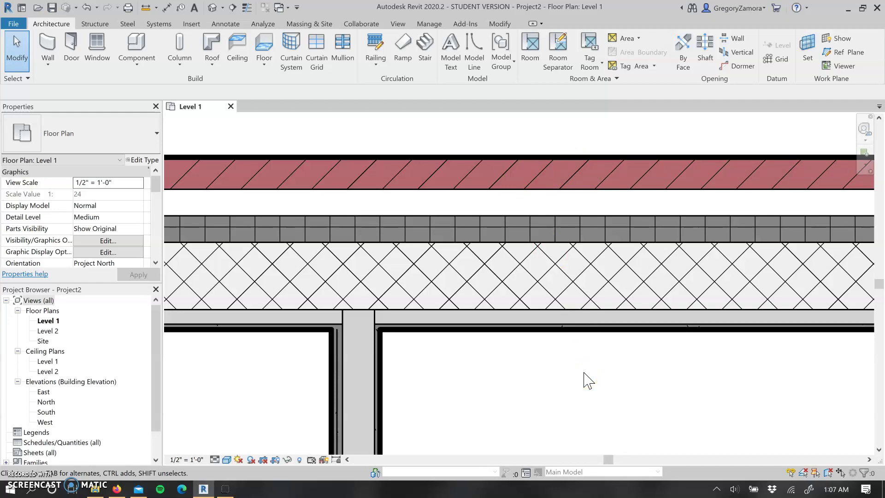
scroll(470, 358, "down", 2)
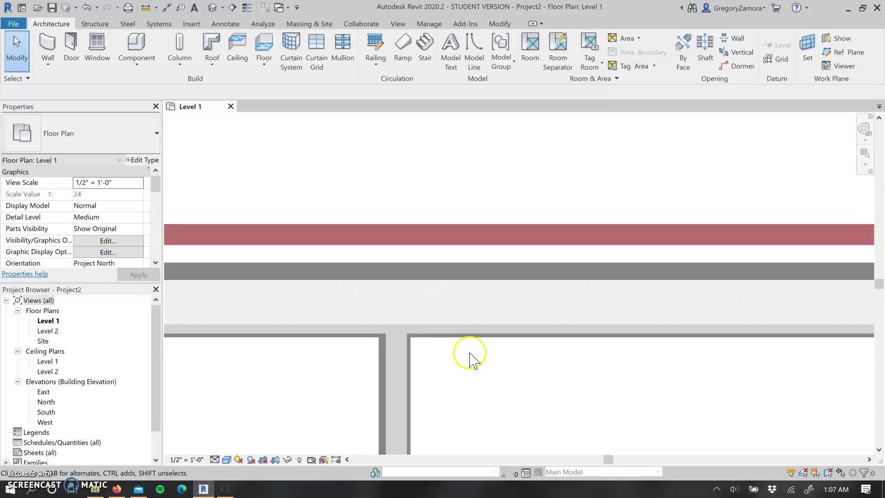
Change the plan's visual style to Hidden Line to show the wall layers as uncoloured line hatching.
left_click(227, 460)
left_click(251, 406)
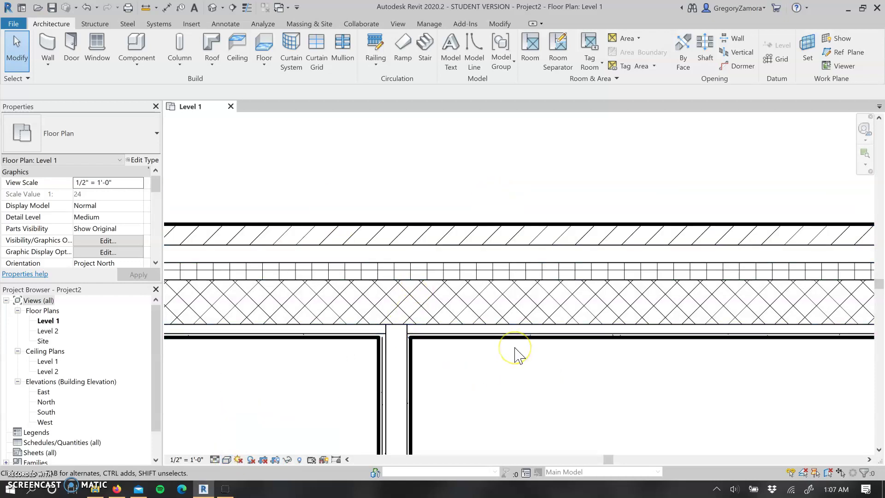
mouse_move(593, 384)
middle_mouse_down()
mouse_move(587, 390)
mouse_move(559, 351)
middle_mouse_up()
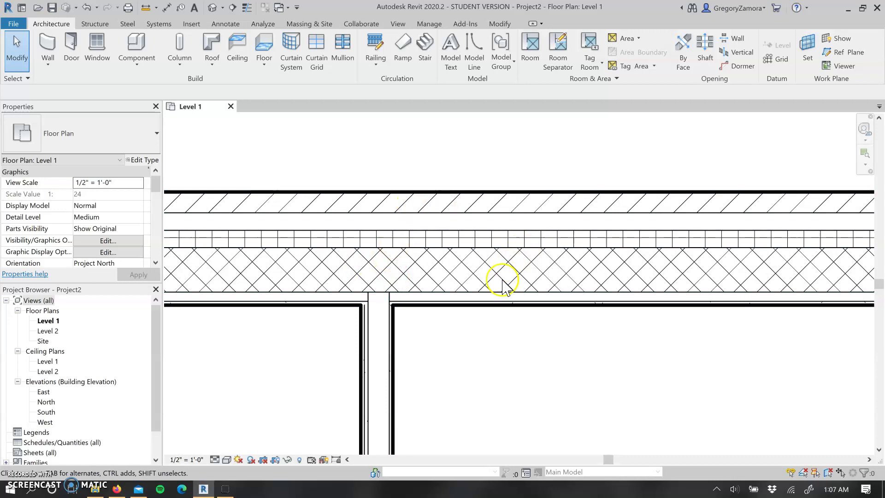
Temporarily hide both interior partitions as elements in the Level 1 plan, and restore them by resetting Temporary Hide/Isolate.
scroll(504, 286, "down", 5)
scroll(583, 333, "down", 4)
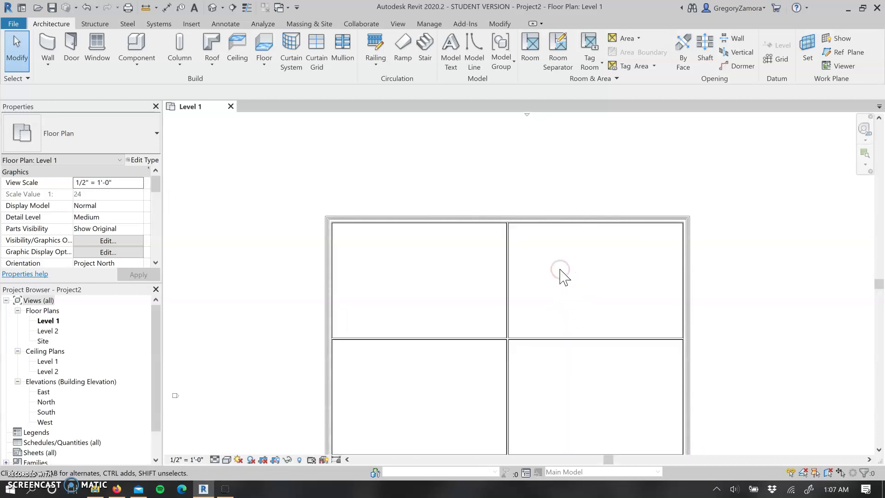
scroll(561, 277, "down", 1)
middle_click_drag(563, 276, 511, 246)
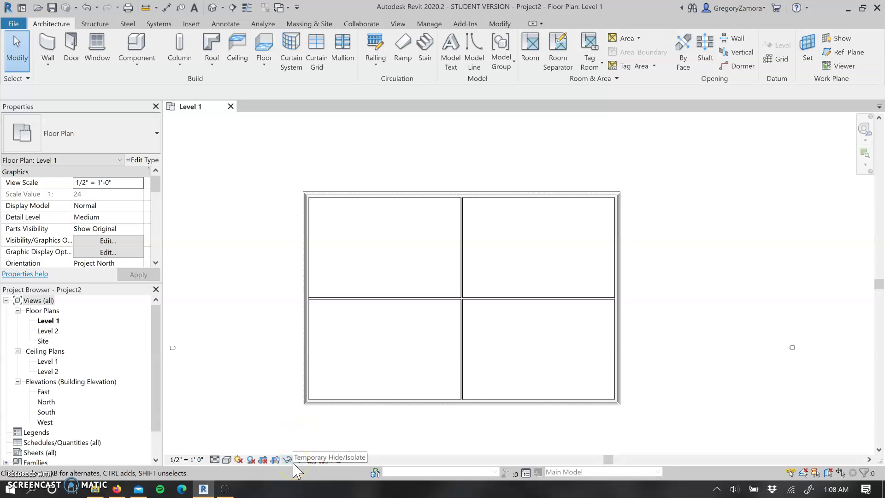
left_click(382, 374)
left_click_drag(505, 266, 434, 318)
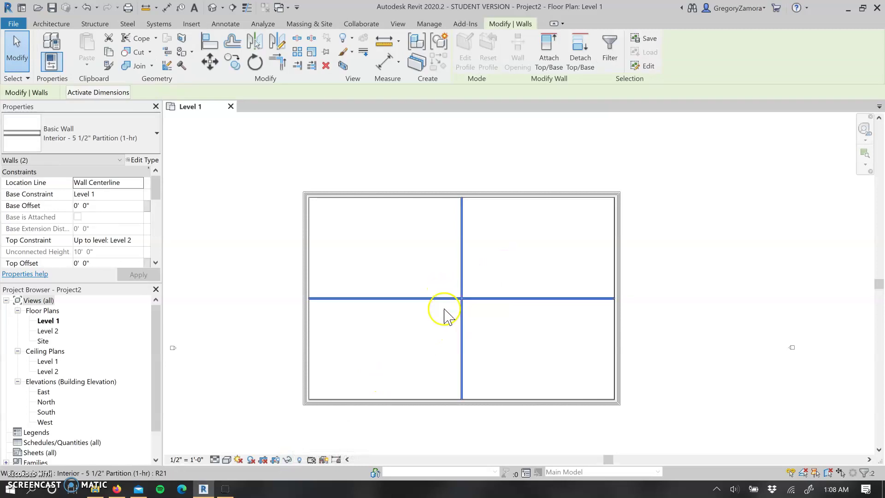
left_click(289, 460)
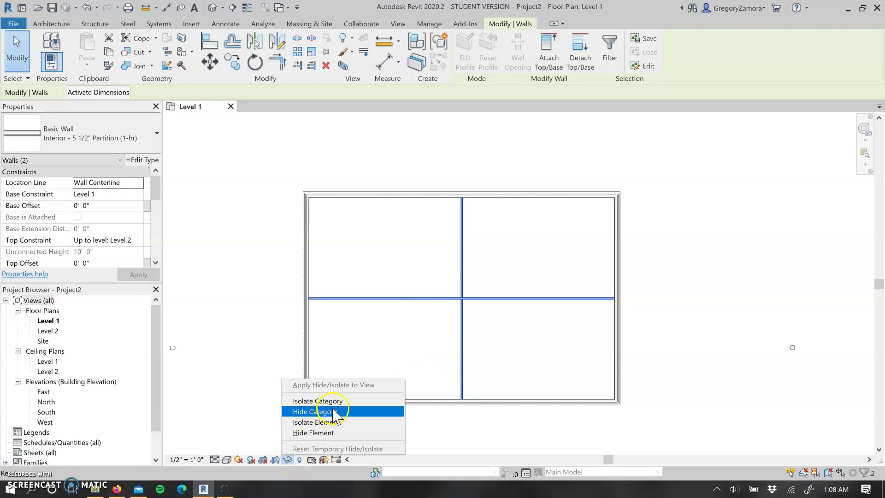
left_click(341, 433)
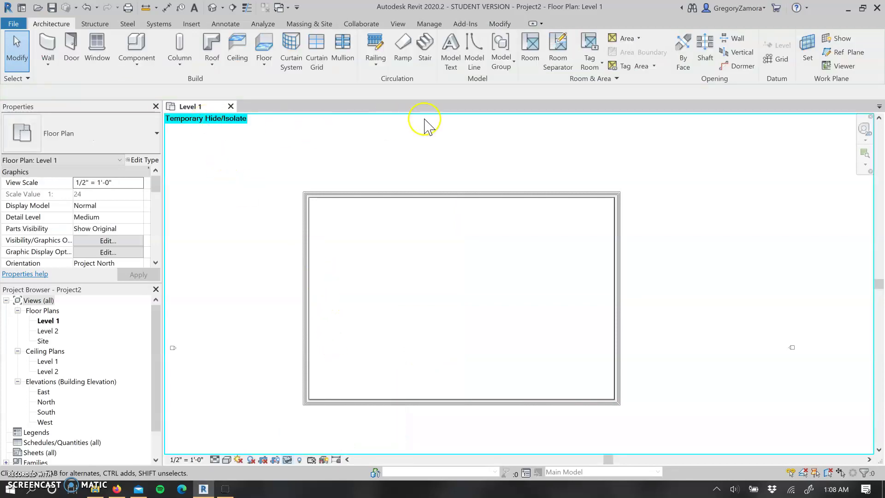
left_click(289, 460)
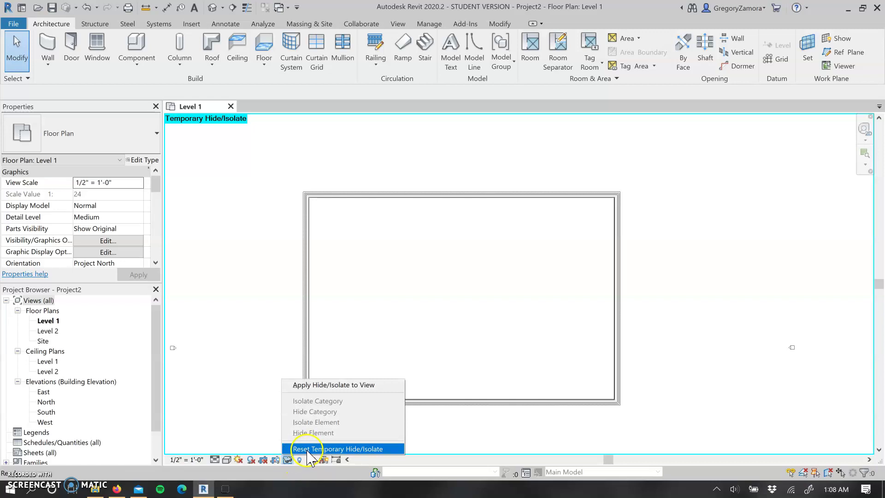
left_click(308, 449)
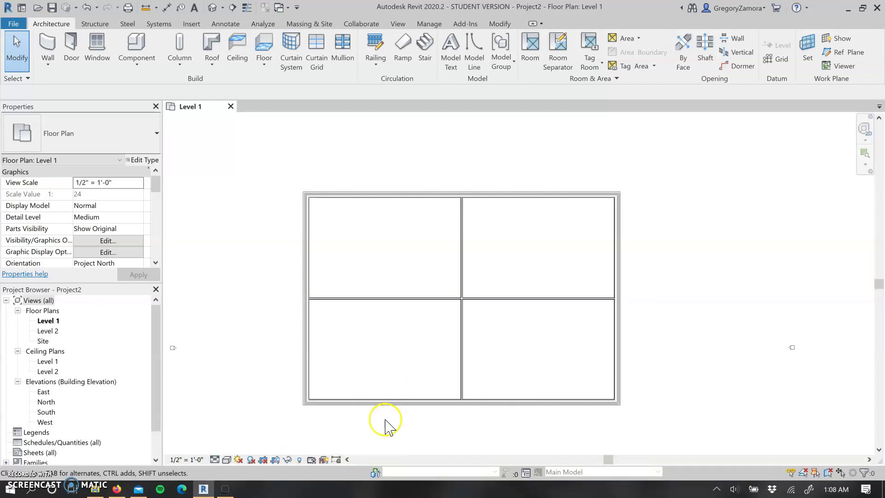
Hide both interior partitions in the Level 1 view by element while in Reveal Hidden Elements mode, and leave that mode.
left_click(300, 459)
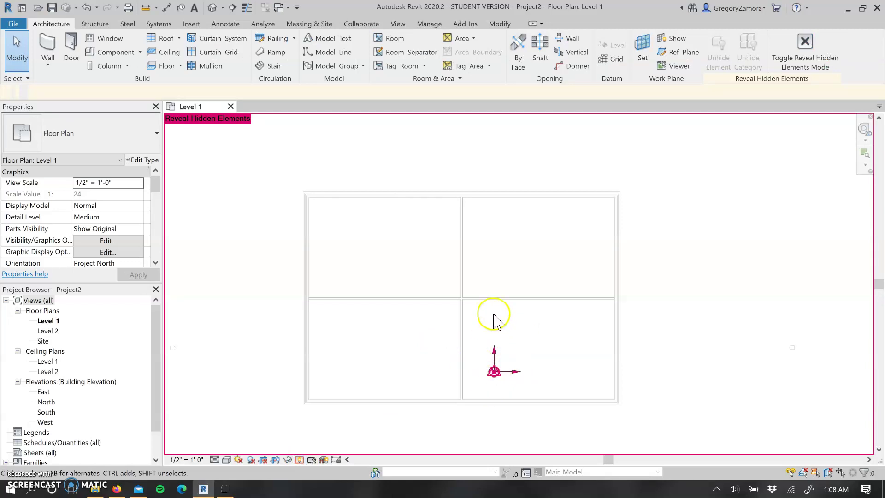
left_click_drag(494, 320, 434, 285)
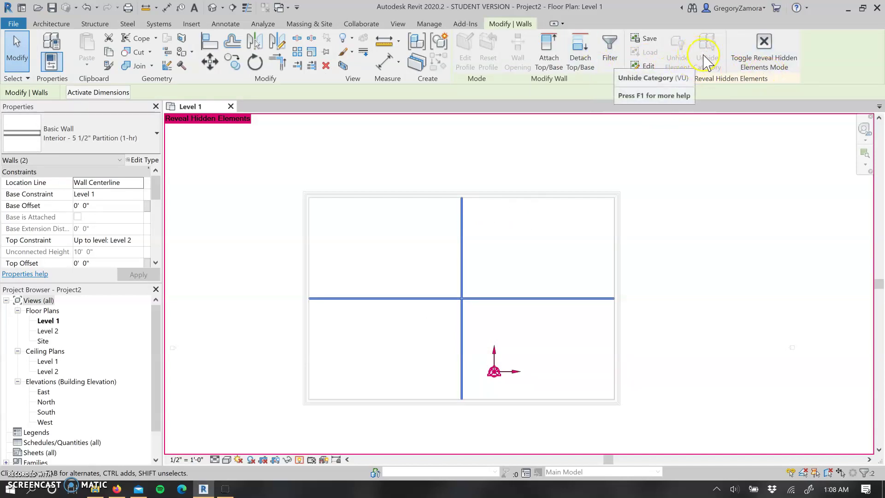
right_click(500, 254)
mouse_move(567, 297)
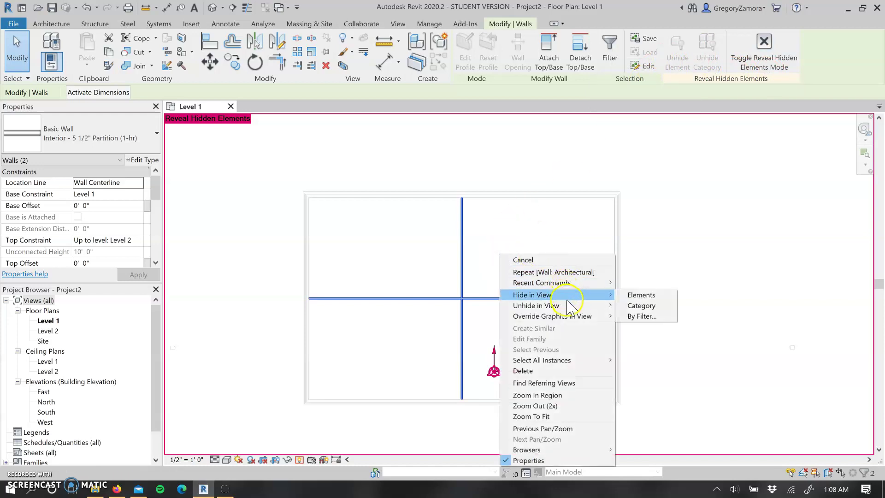
left_click(626, 295)
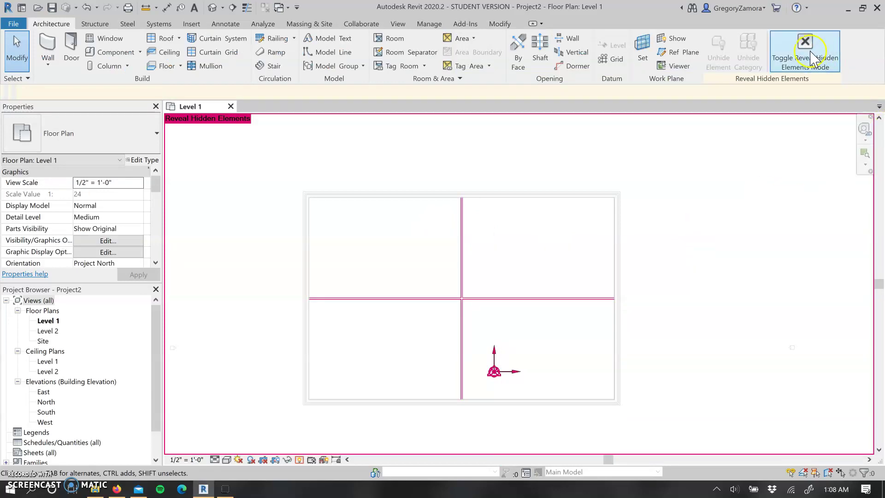
left_click(299, 460)
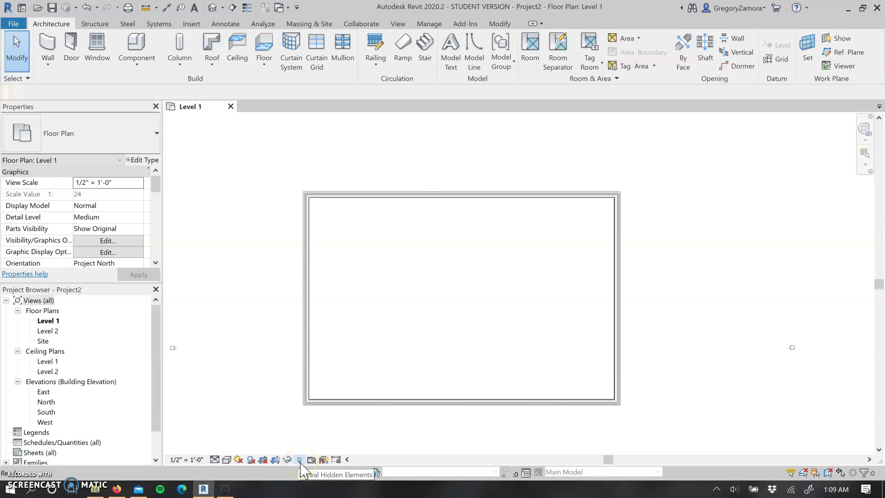
Reveal the hidden elements, unhide both interior partitions by element, and return to the normal Level 1 plan display.
left_click(299, 460)
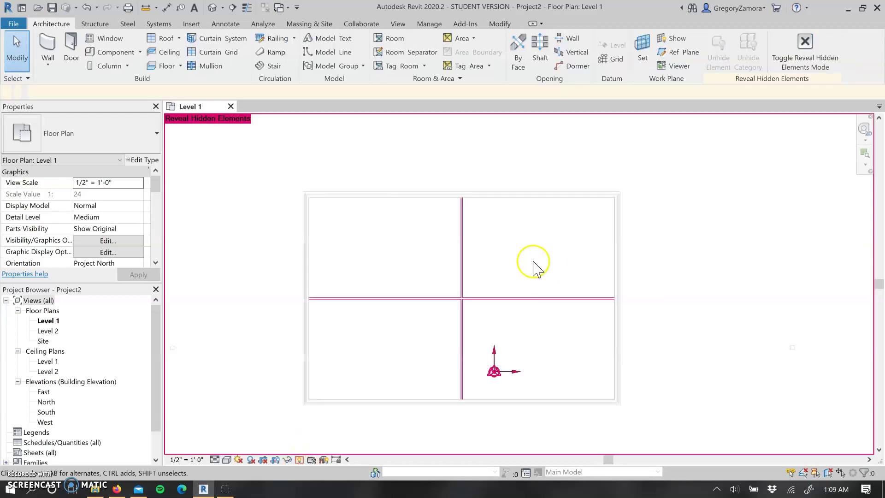
left_click_drag(456, 310, 455, 310)
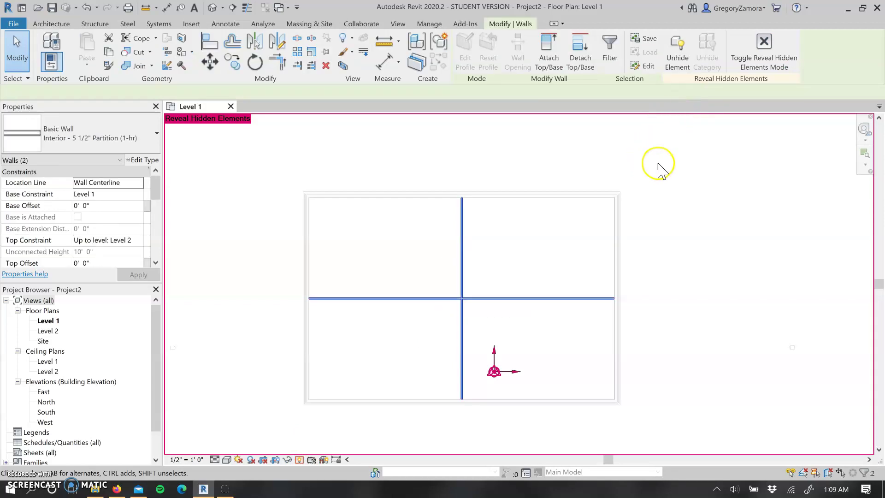
left_click(676, 60)
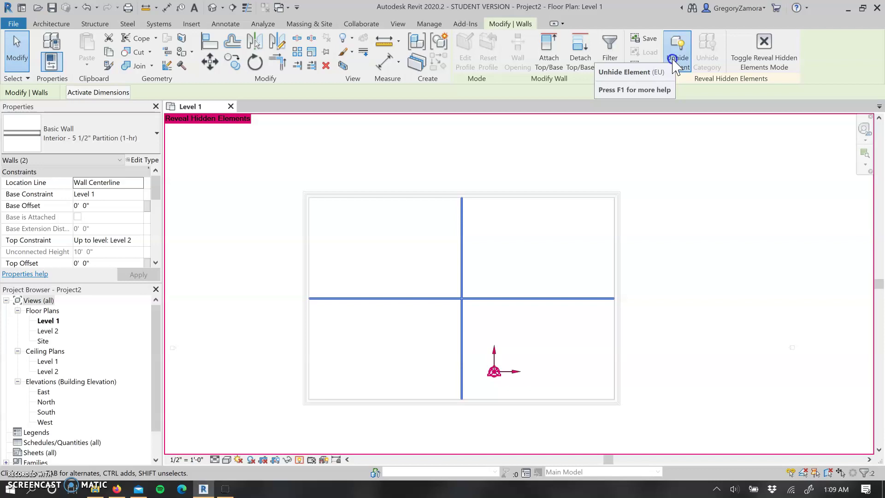
left_click(704, 338)
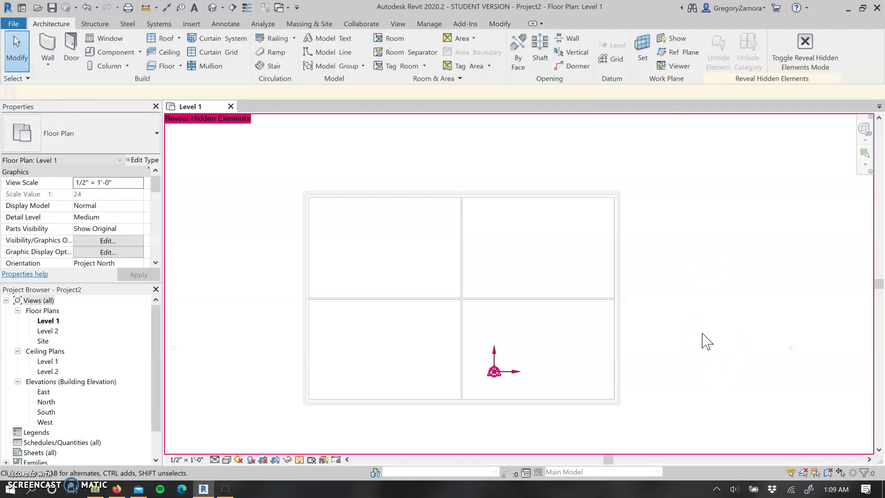
left_click(299, 459)
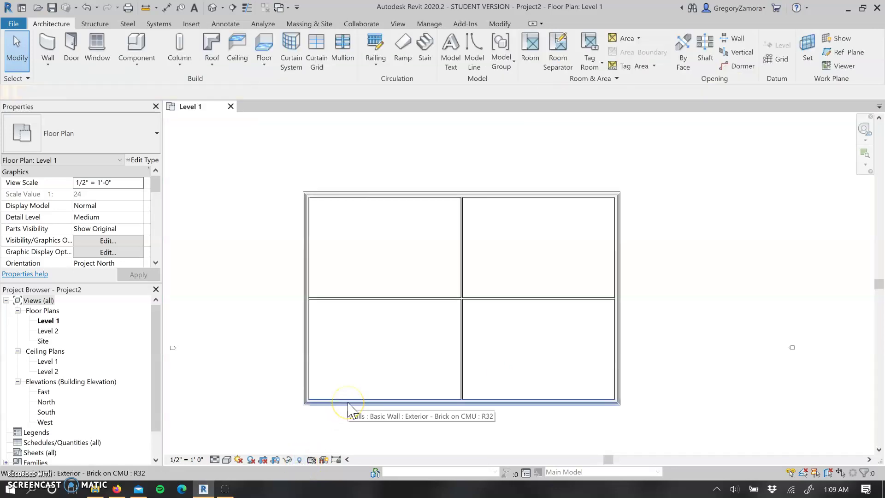
middle_click_drag(490, 312, 478, 296)
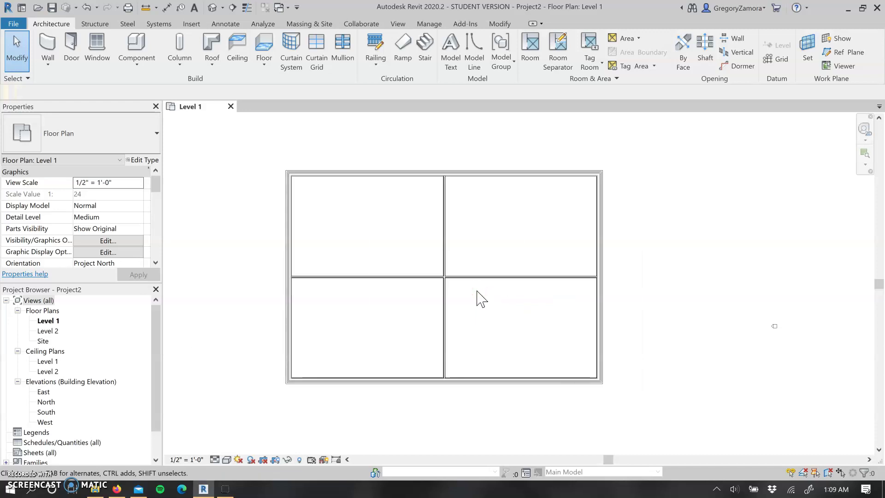